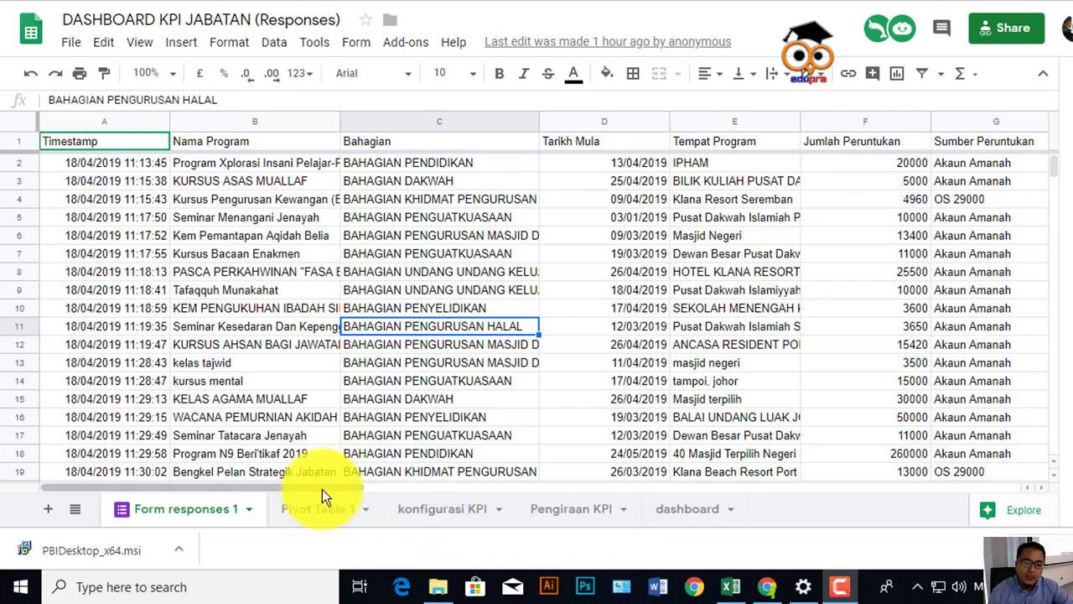
- Review the REKABENTUK ANALISA list of planned analyses on the konfigurasi KPI sheet
{"action": "left_click_drag", "start_coordinate": [325, 489], "coordinate": [257, 517]}
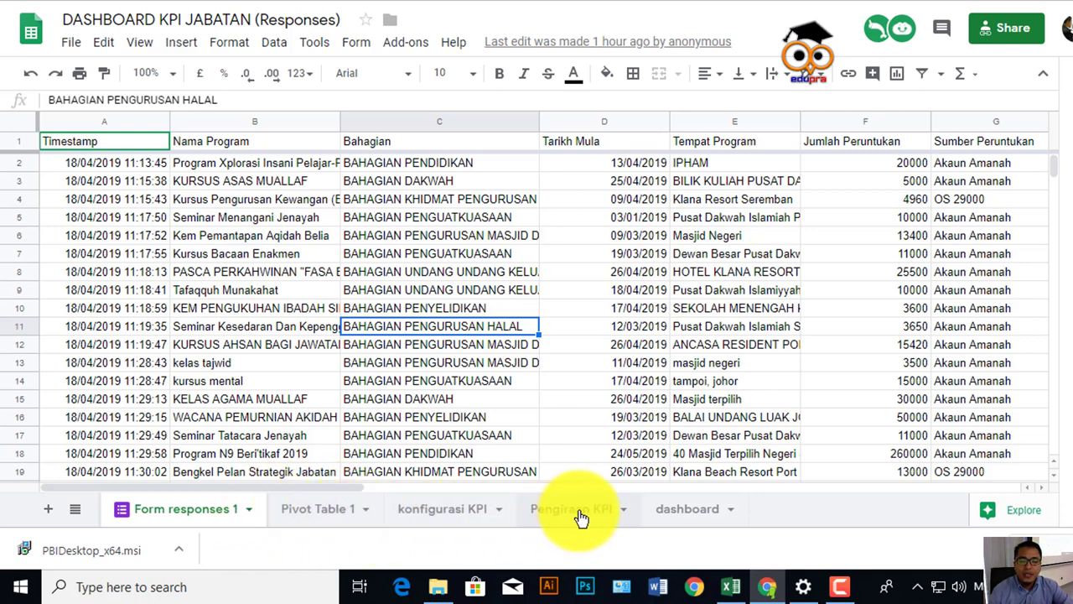
{"action": "left_click", "coordinate": [452, 517]}
{"action": "scroll", "coordinate": [431, 353], "scroll_direction": "down", "scroll_amount": 2}
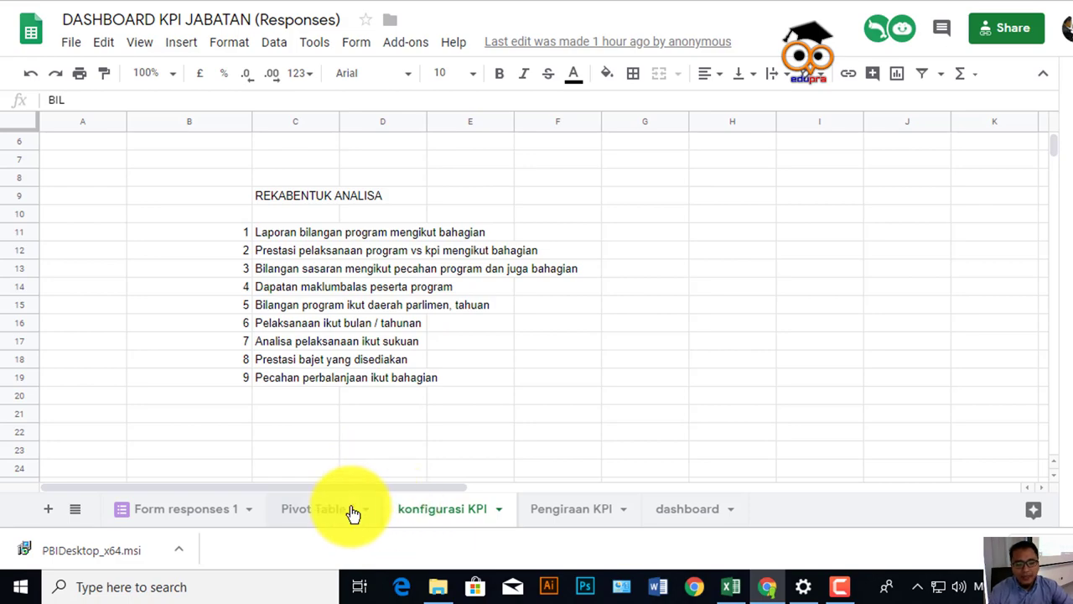
- Examine the collected program data on the Form responses 1 sheet across all columns, from Timestamp to Parlimen
{"action": "left_click", "coordinate": [190, 515]}
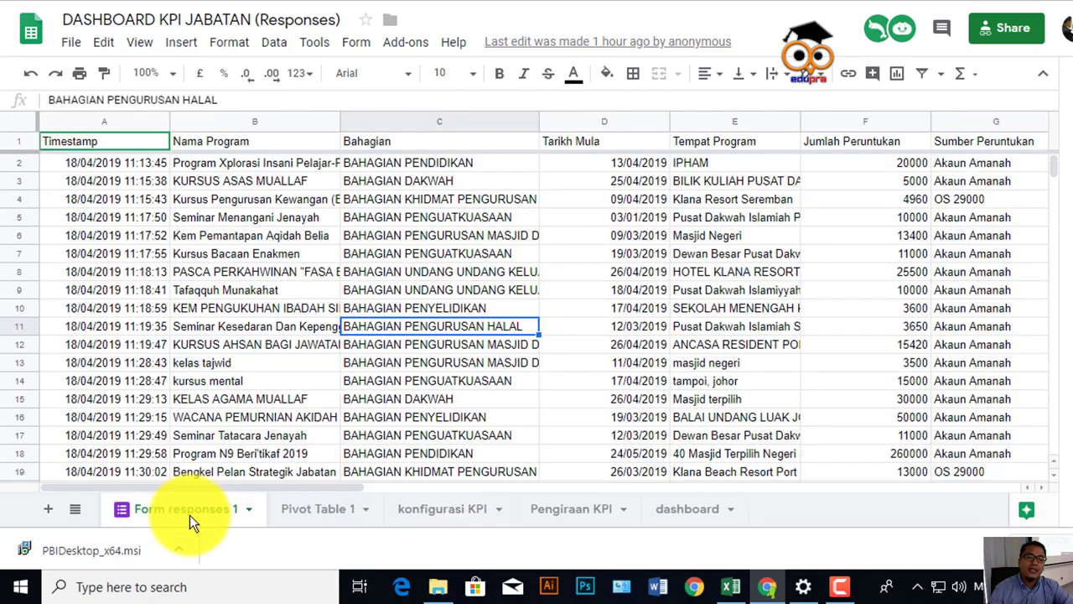
{"action": "left_click_drag", "start_coordinate": [261, 486], "coordinate": [467, 484]}
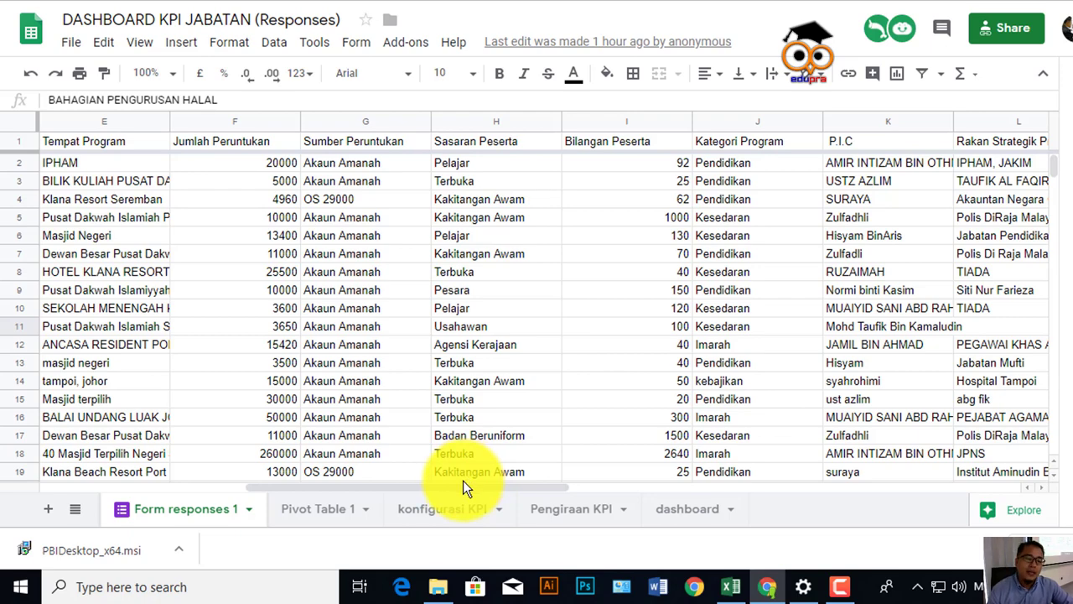
{"action": "left_click_drag", "start_coordinate": [463, 484], "coordinate": [241, 482]}
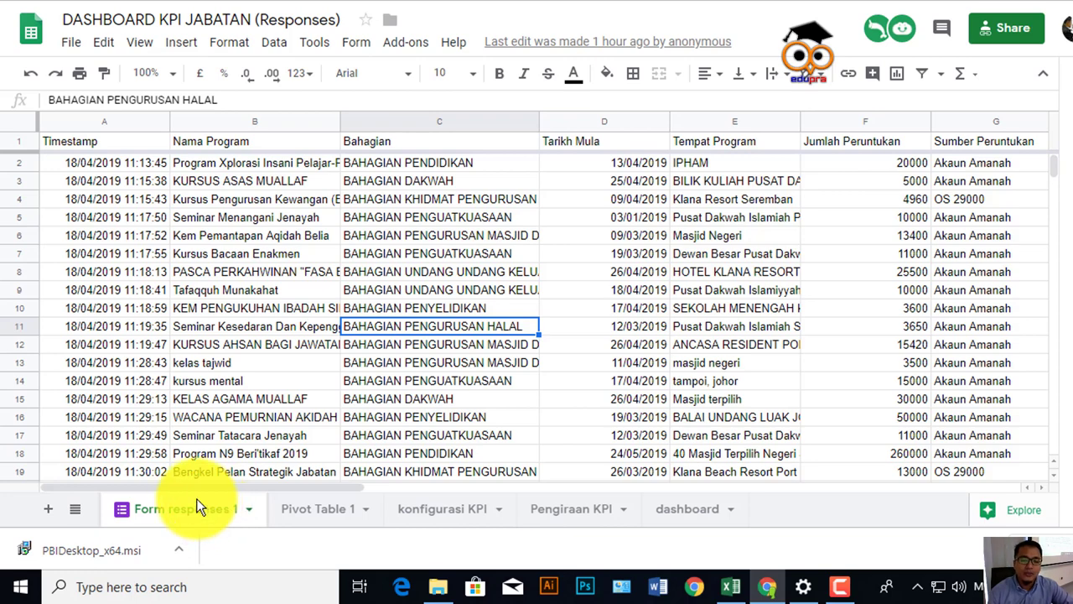
{"action": "left_click_drag", "start_coordinate": [222, 486], "coordinate": [269, 462]}
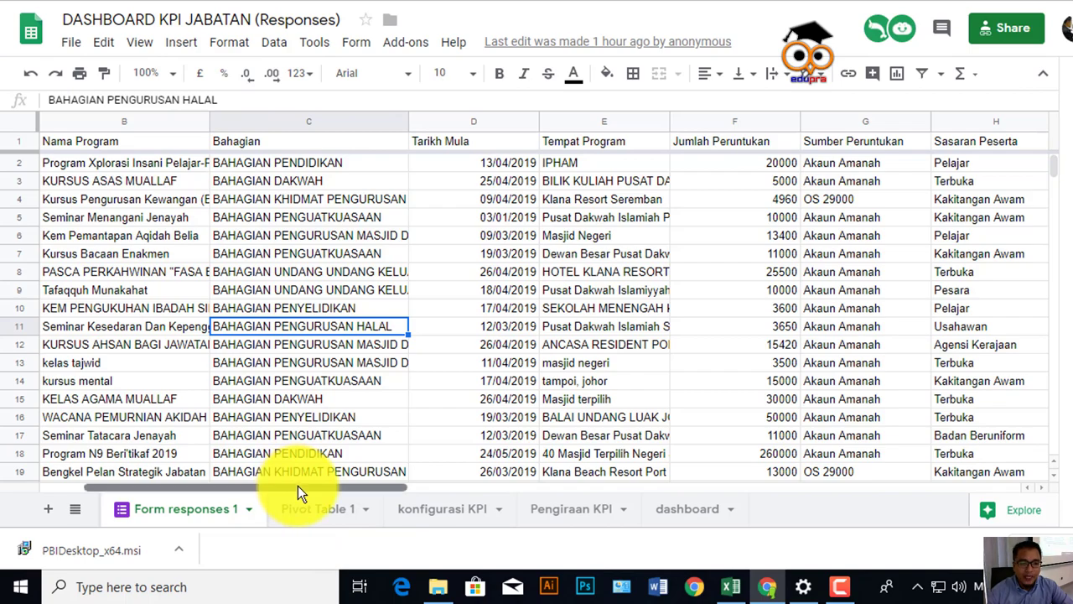
{"action": "left_click_drag", "start_coordinate": [297, 485], "coordinate": [767, 479]}
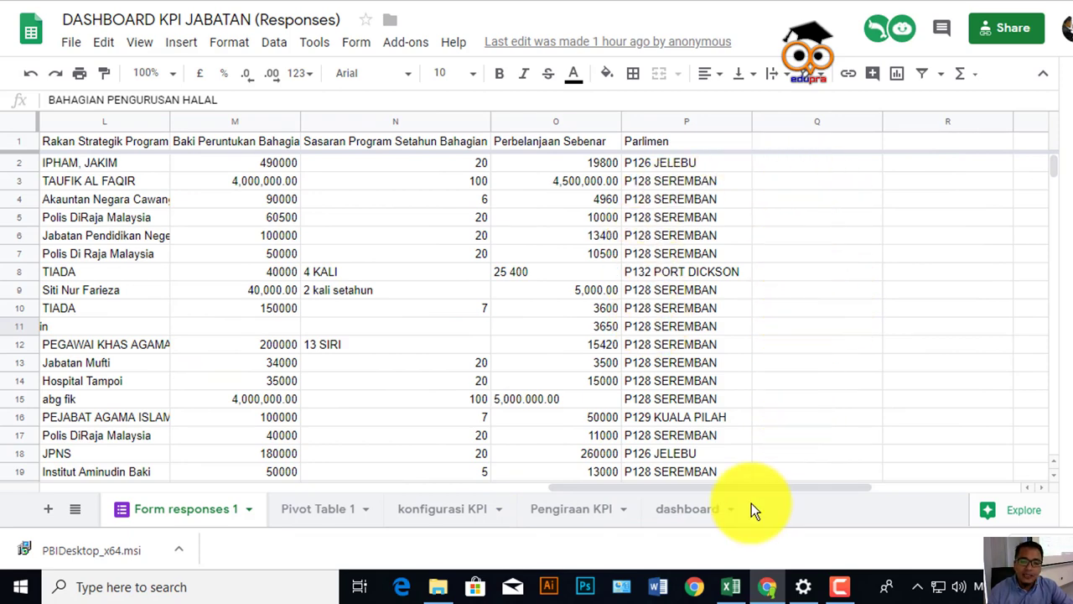
{"action": "left_click_drag", "start_coordinate": [749, 485], "coordinate": [701, 484]}
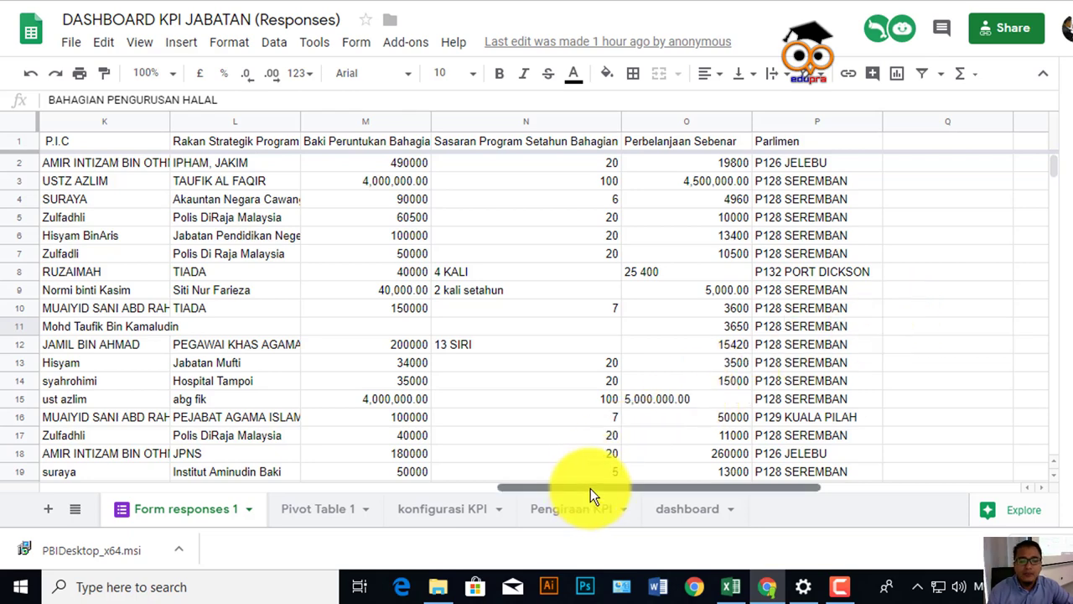
{"action": "left_click_drag", "start_coordinate": [591, 488], "coordinate": [568, 487]}
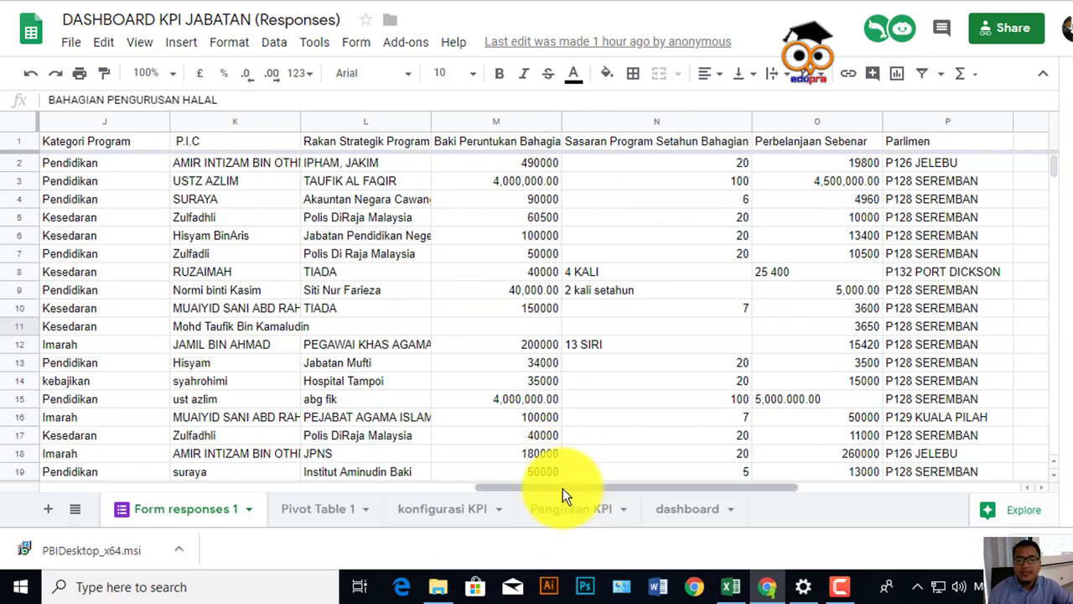
{"action": "left_click_drag", "start_coordinate": [562, 488], "coordinate": [270, 486]}
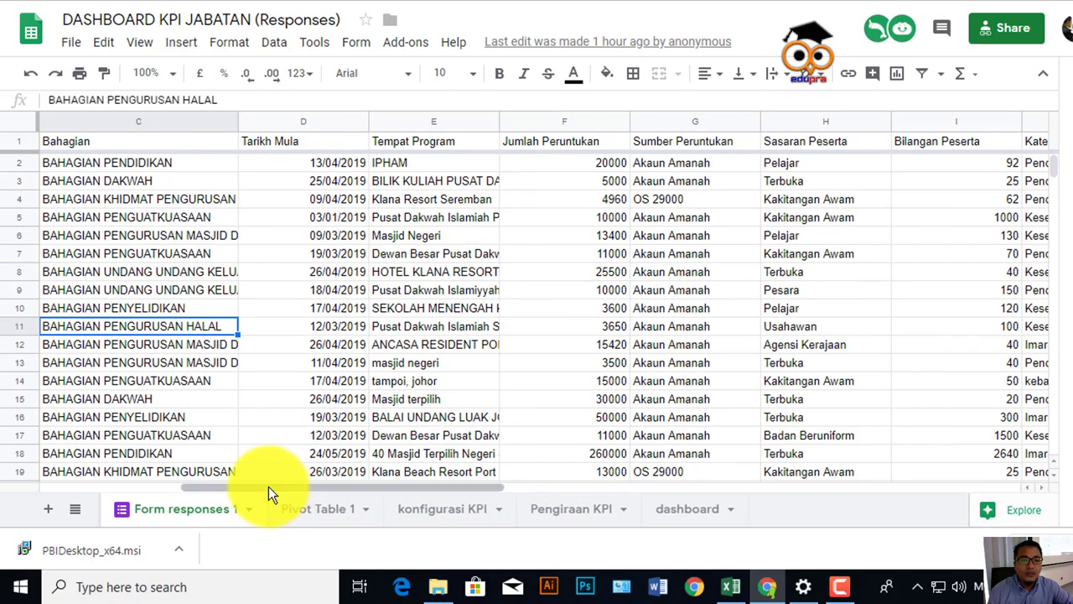
{"action": "left_click_drag", "start_coordinate": [454, 487], "coordinate": [266, 470]}
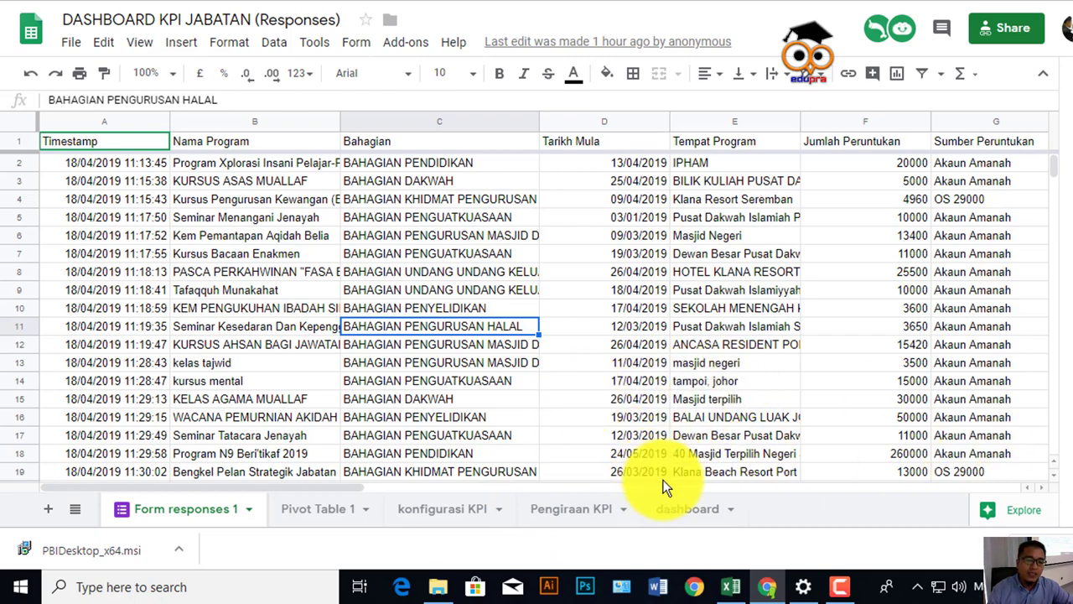
{"action": "left_click_drag", "start_coordinate": [292, 484], "coordinate": [561, 484]}
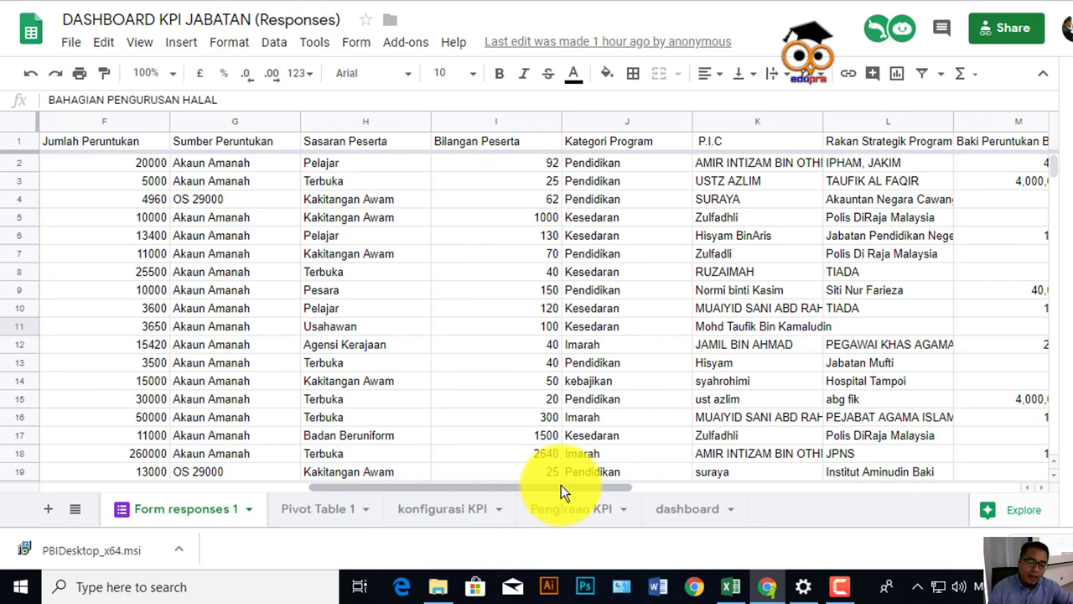
{"action": "left_click_drag", "start_coordinate": [561, 484], "coordinate": [734, 491]}
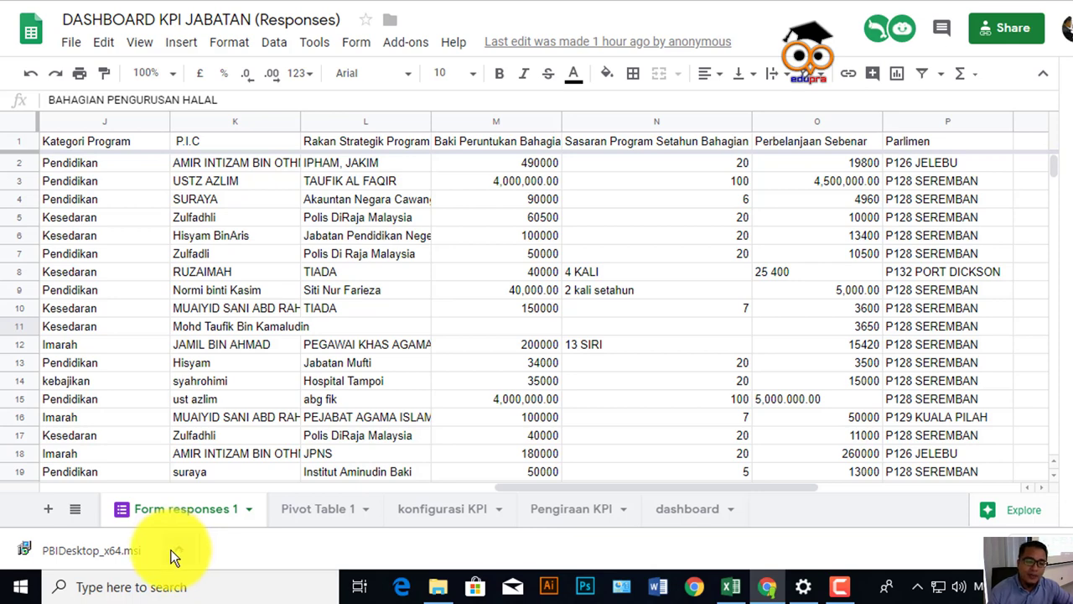
{"action": "left_click_drag", "start_coordinate": [598, 487], "coordinate": [570, 488]}
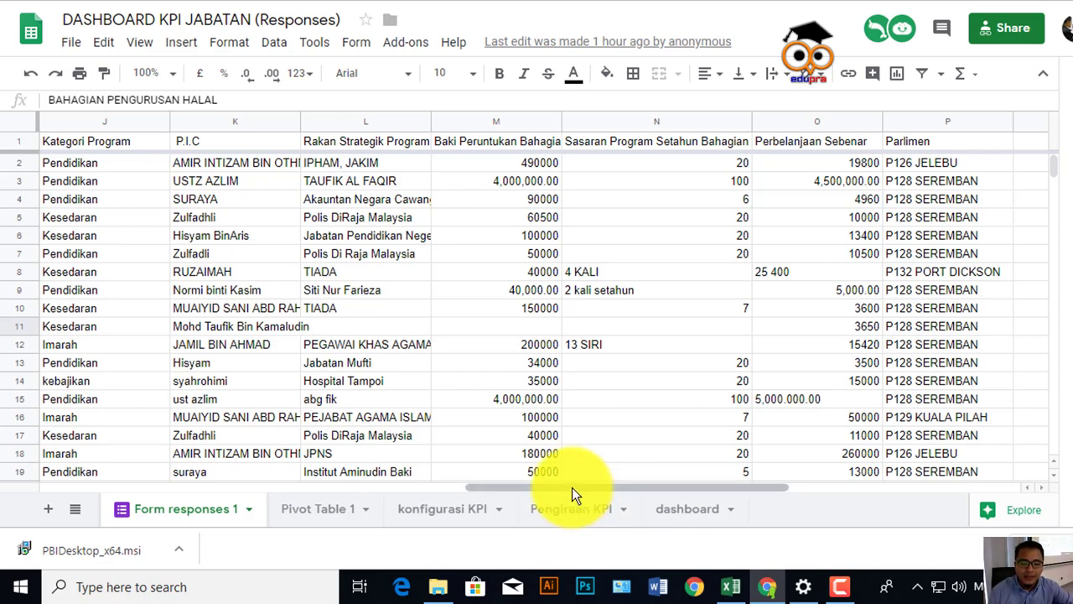
{"action": "left_click_drag", "start_coordinate": [563, 486], "coordinate": [391, 490]}
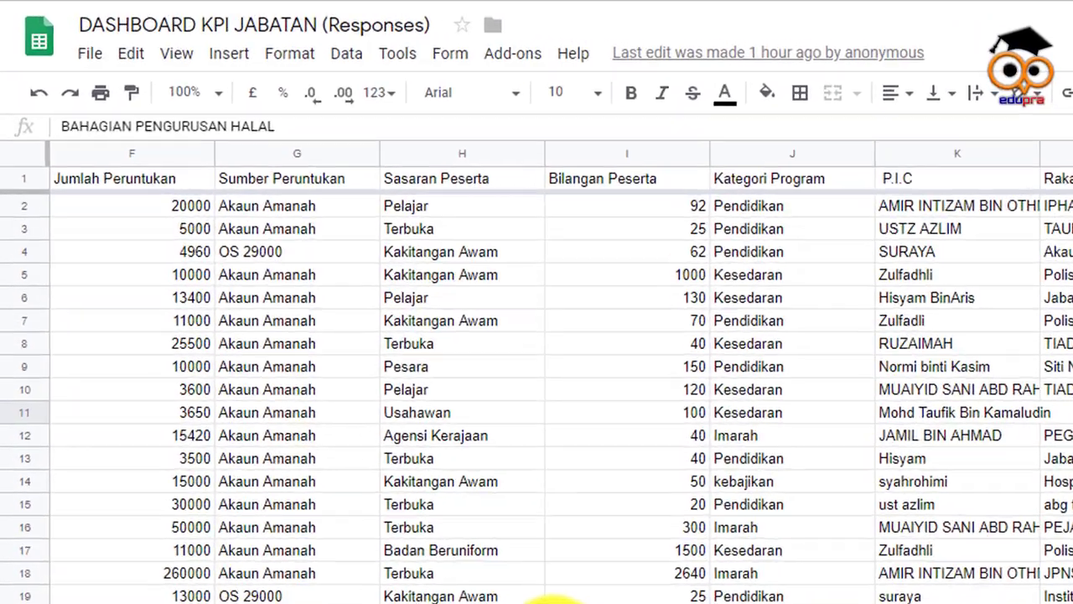
- Compare the konfigurasi KPI targets and analysis list with the Pengiraan KPI calculations and the Pivot Table 1 summary
{"action": "left_click", "coordinate": [398, 509]}
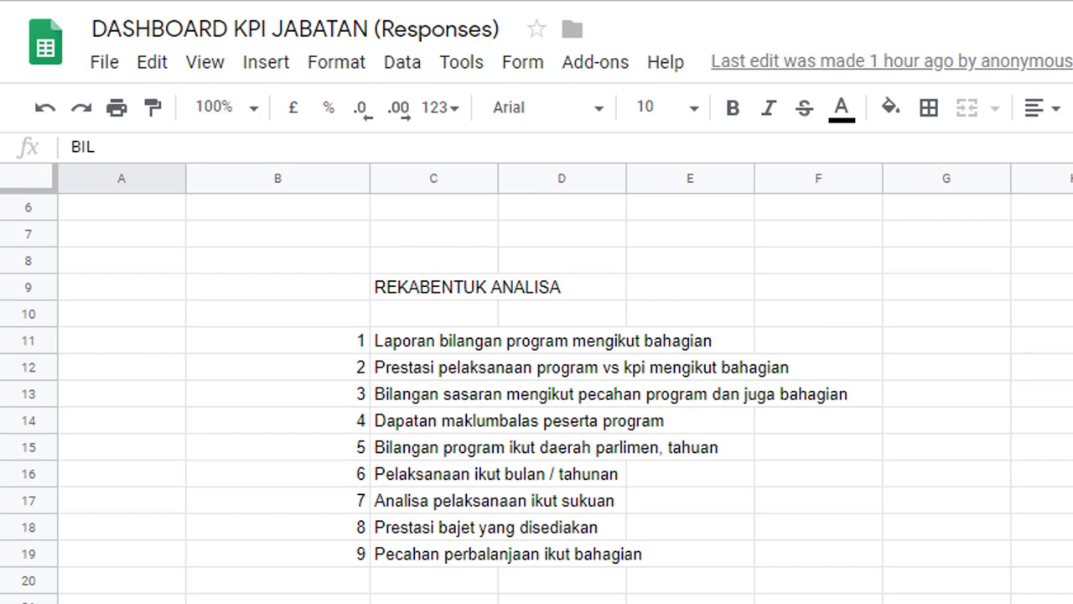
{"action": "key", "text": "ctrl+shift+Page_Up"}
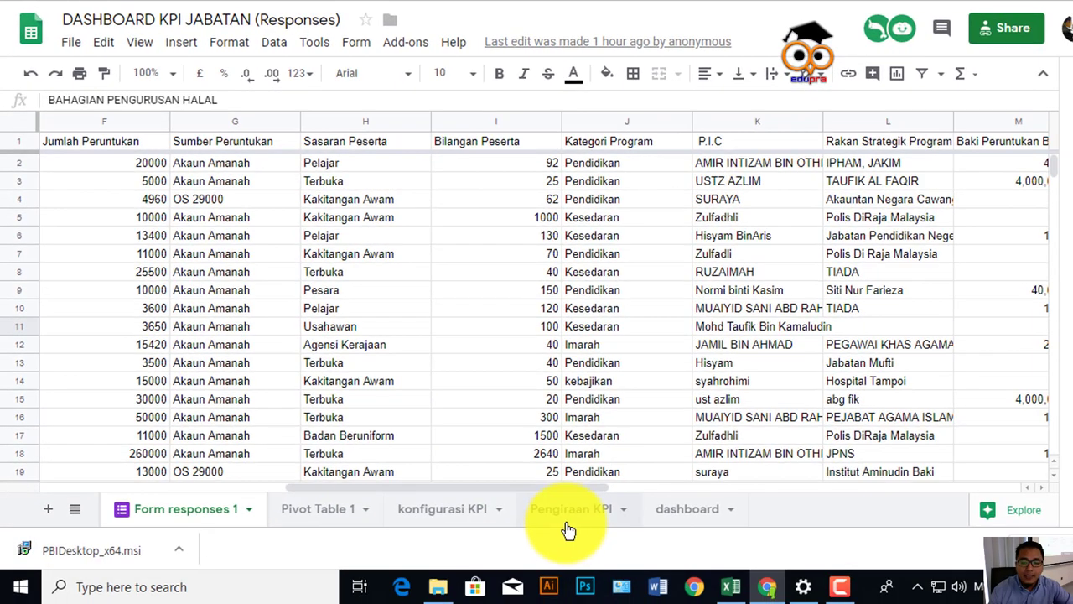
{"action": "left_click", "coordinate": [570, 512]}
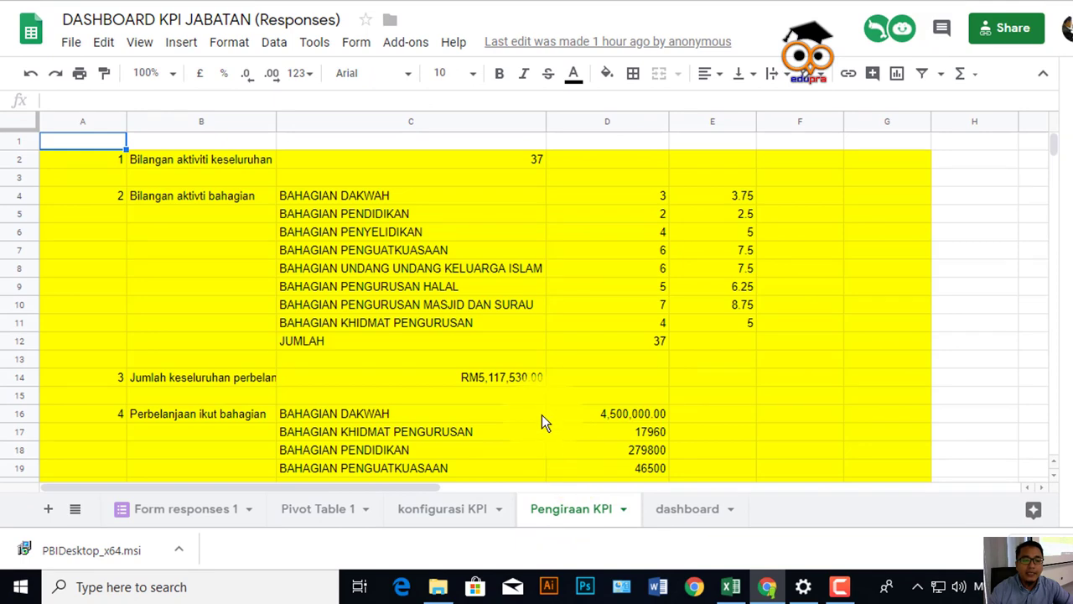
{"action": "scroll", "coordinate": [542, 419], "scroll_direction": "down", "scroll_amount": 2}
{"action": "scroll", "coordinate": [542, 414], "scroll_direction": "up", "scroll_amount": 2}
{"action": "left_click", "coordinate": [692, 509]}
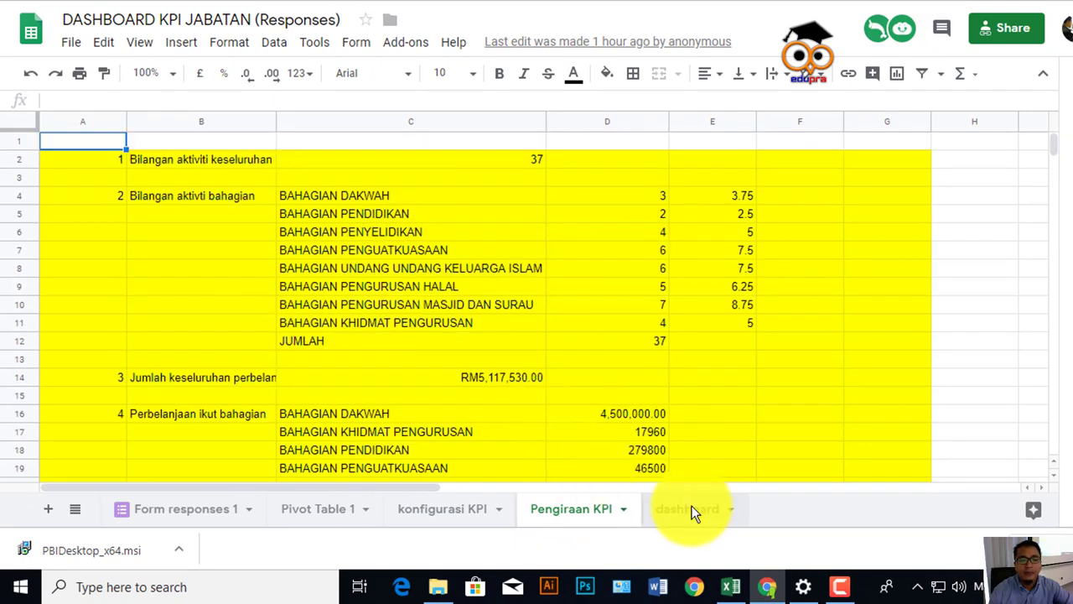
{"action": "left_click", "coordinate": [317, 509]}
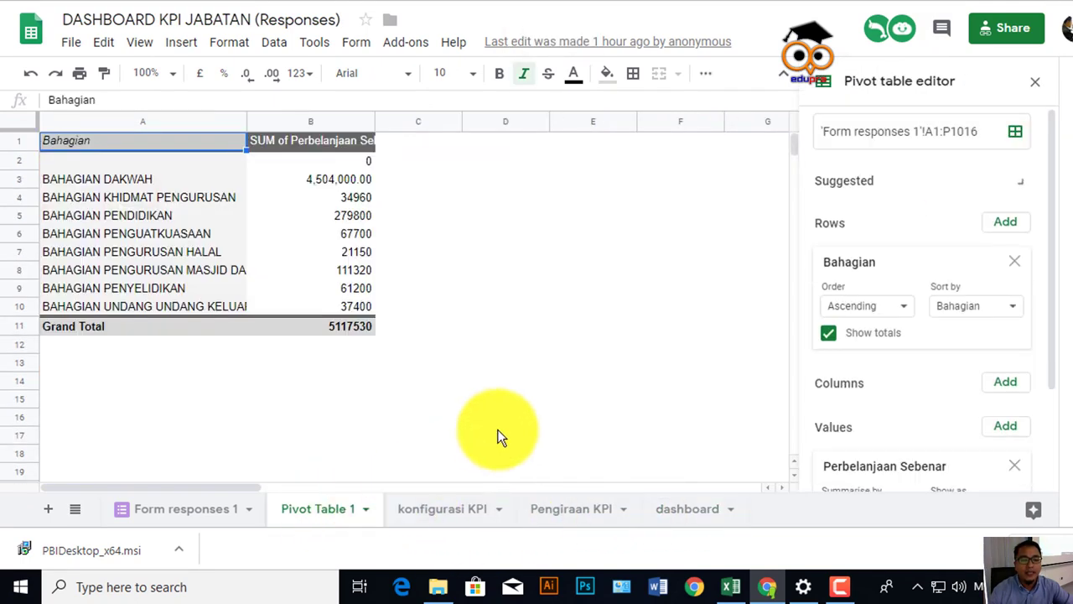
{"action": "left_click", "coordinate": [440, 514]}
{"action": "scroll", "coordinate": [520, 413], "scroll_direction": "up", "scroll_amount": 2}
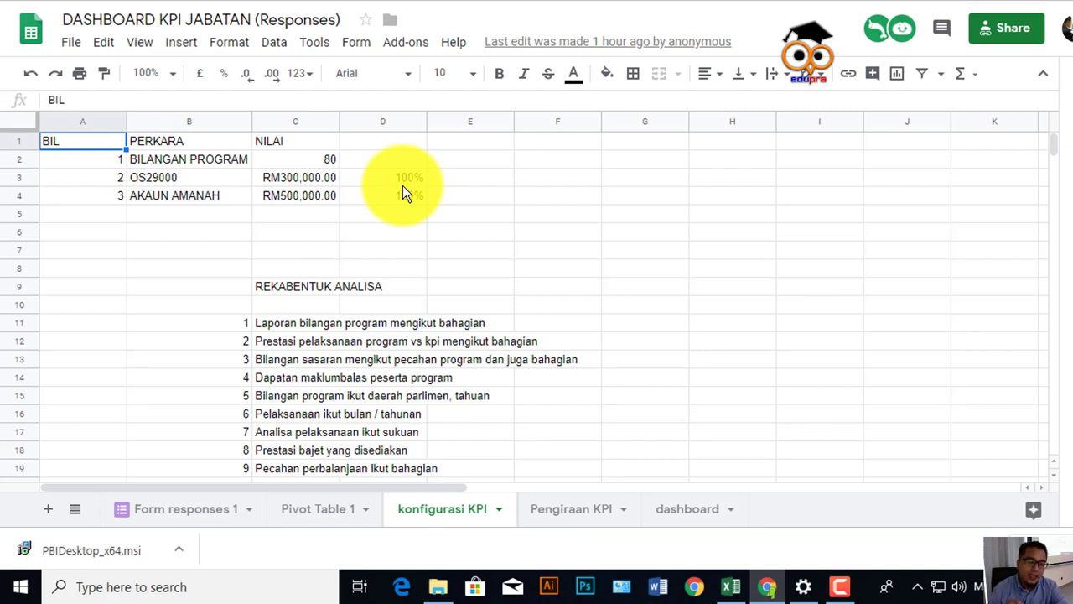
- Start a pivot table from the Form responses 1 data and check the last filled row and column against its proposed range
{"action": "left_click", "coordinate": [182, 509]}
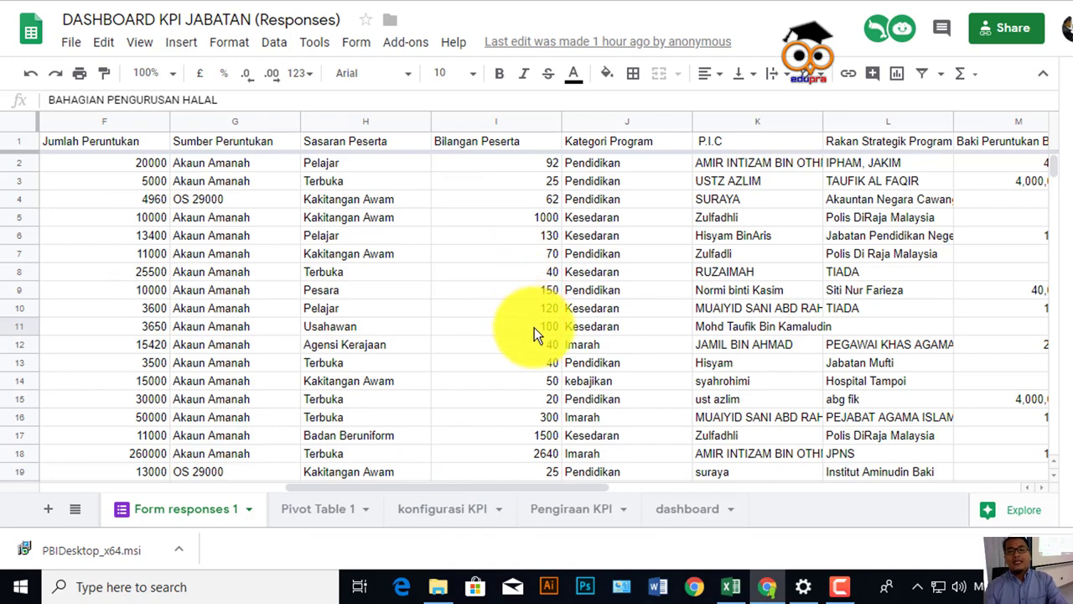
{"action": "left_click_drag", "start_coordinate": [549, 488], "coordinate": [690, 497]}
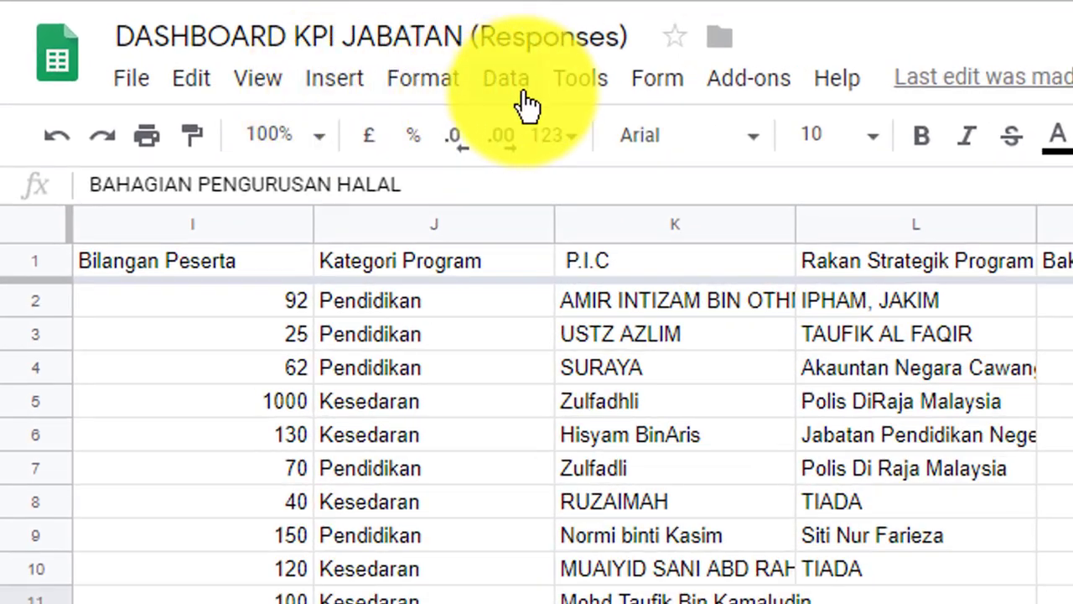
{"action": "left_click", "coordinate": [507, 94]}
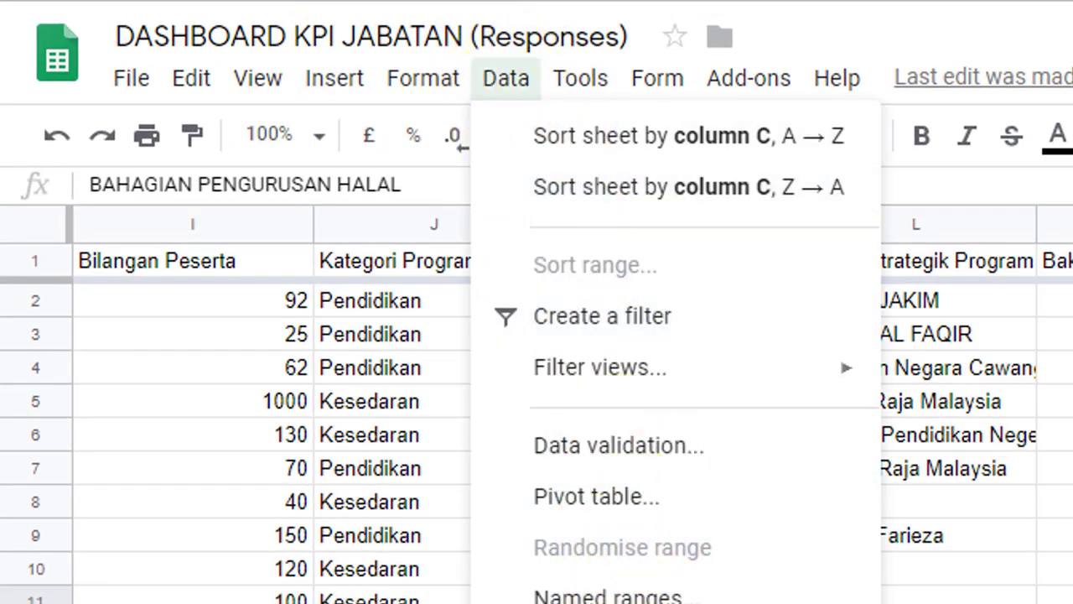
{"action": "left_click", "coordinate": [633, 503]}
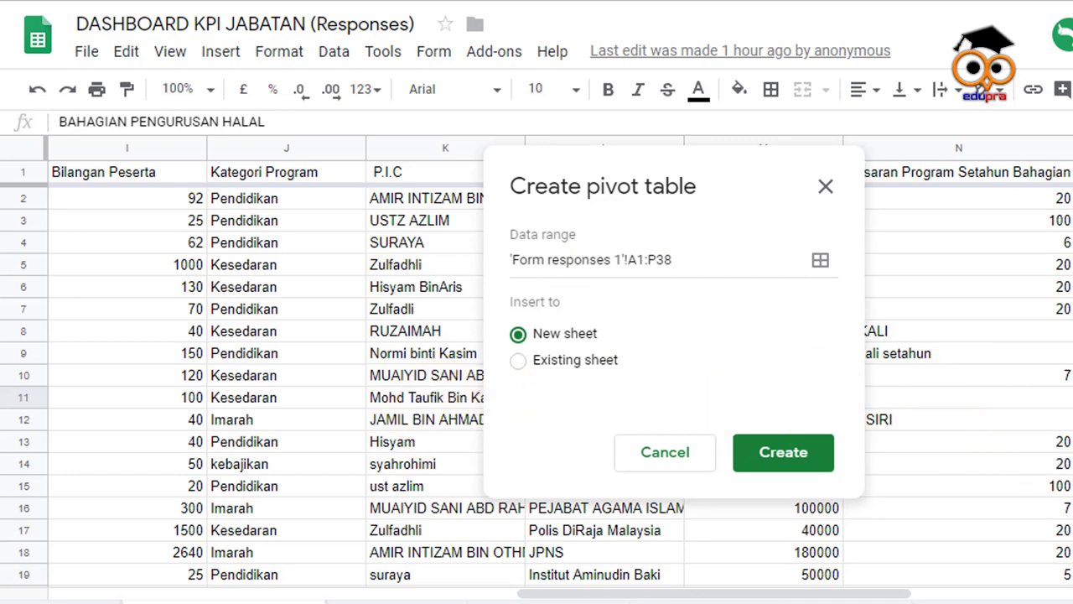
{"action": "scroll", "coordinate": [252, 378], "scroll_direction": "down", "scroll_amount": 15}
{"action": "scroll", "coordinate": [252, 377], "scroll_direction": "up", "scroll_amount": 10}
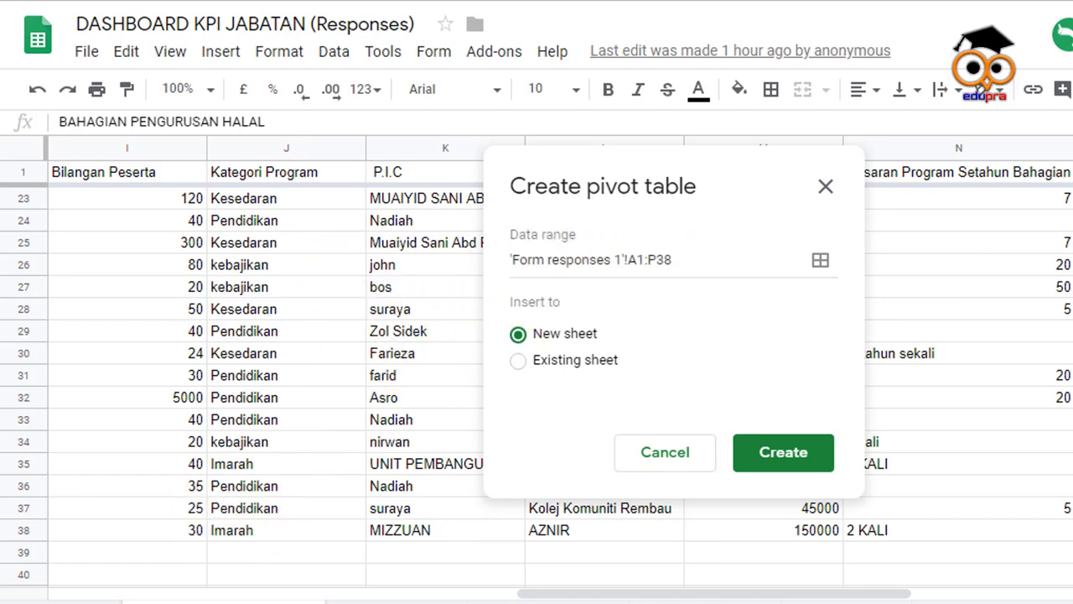
{"action": "scroll", "coordinate": [251, 377], "scroll_direction": "up", "scroll_amount": 7}
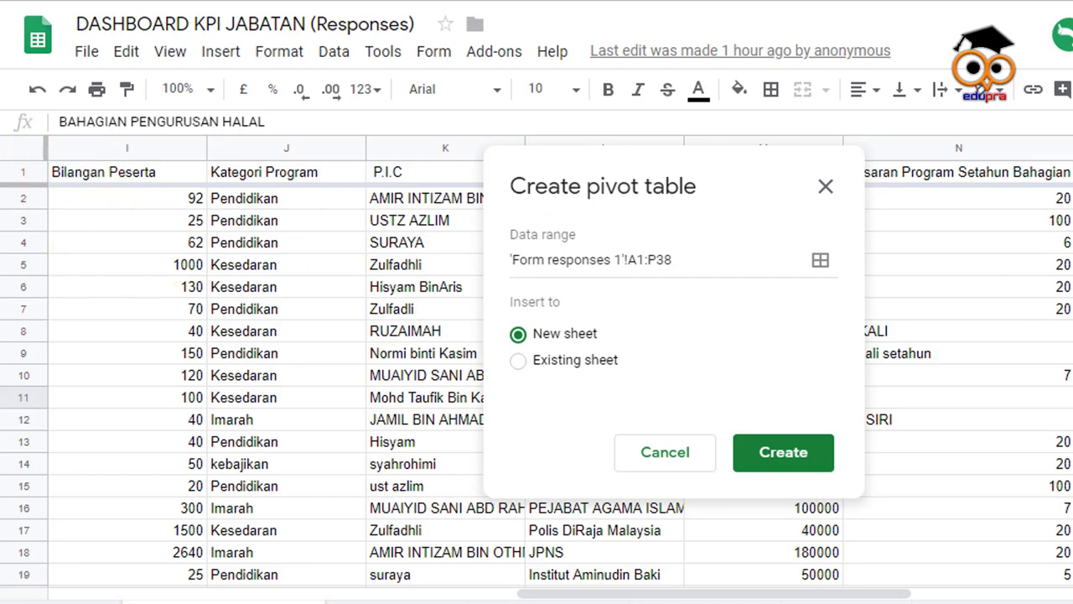
{"action": "scroll", "coordinate": [252, 377], "scroll_direction": "down", "scroll_amount": 12}
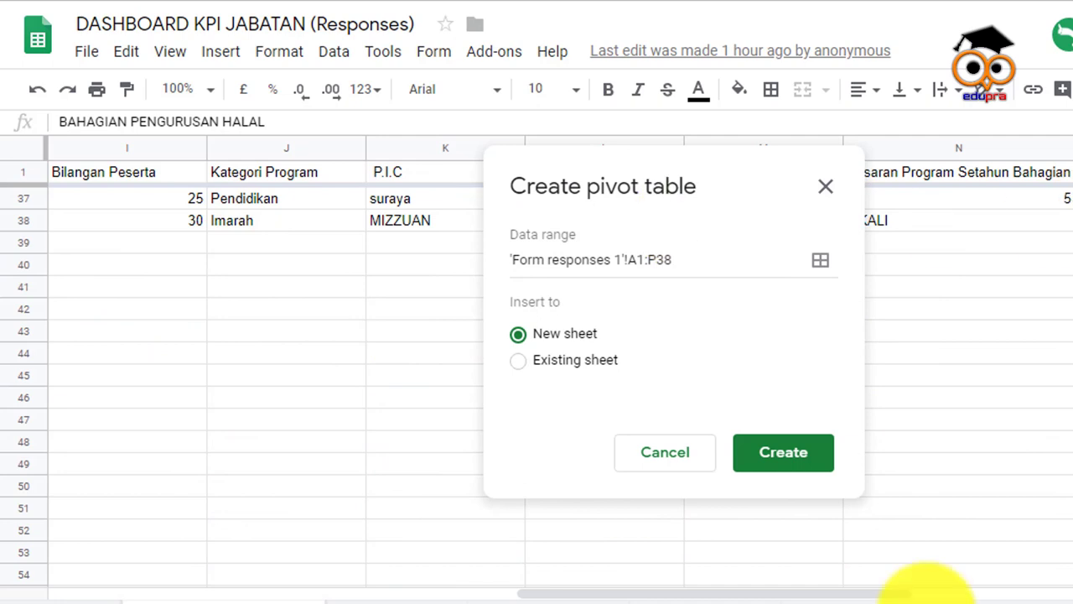
{"action": "left_click_drag", "start_coordinate": [838, 594], "coordinate": [958, 594]}
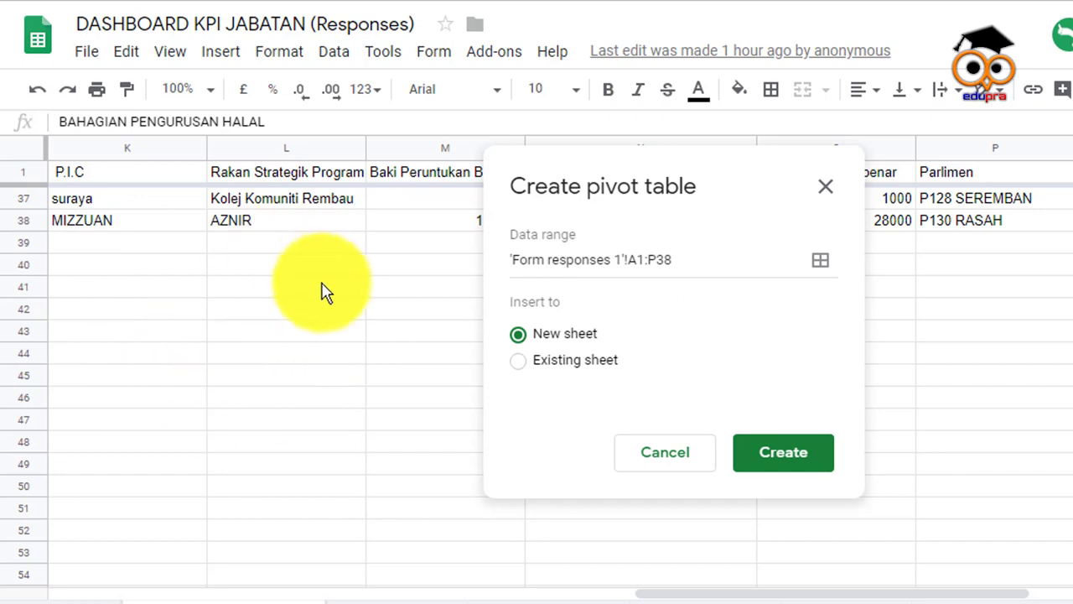
- Set the pivot table's data range to 'Form responses 1'!A:P and create it on a new sheet
{"action": "left_click", "coordinate": [642, 260]}
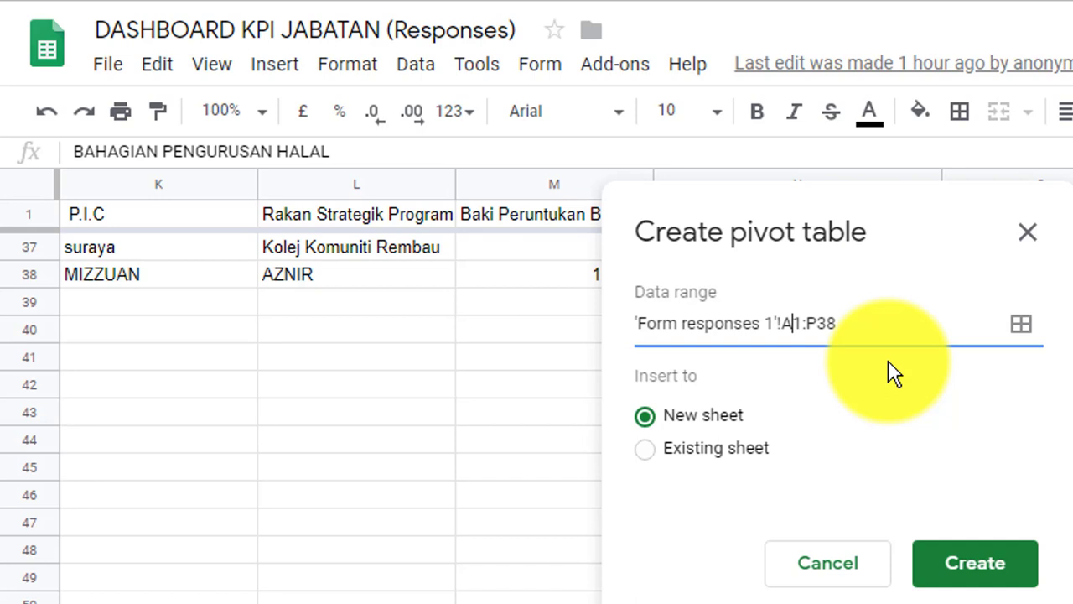
{"action": "key", "text": "BackSpace"}
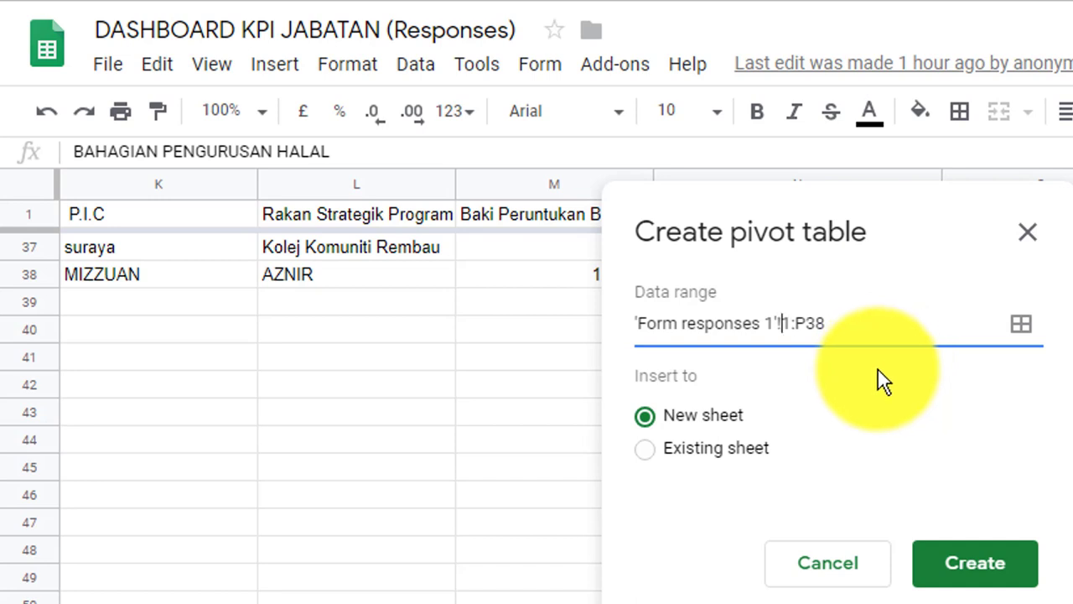
{"action": "type", "text": "A"}
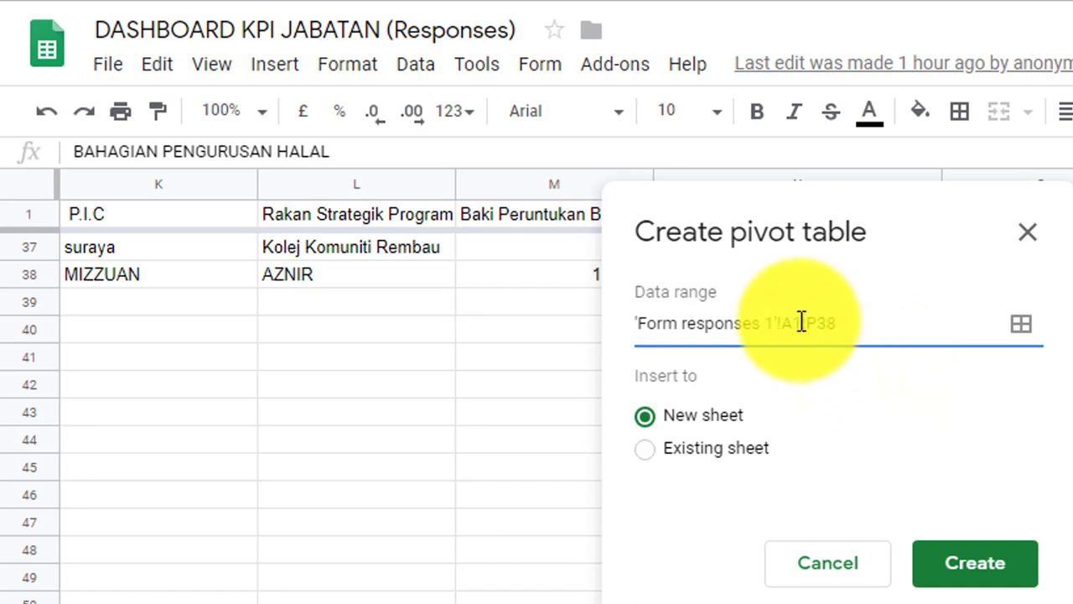
{"action": "key", "text": "Delete"}
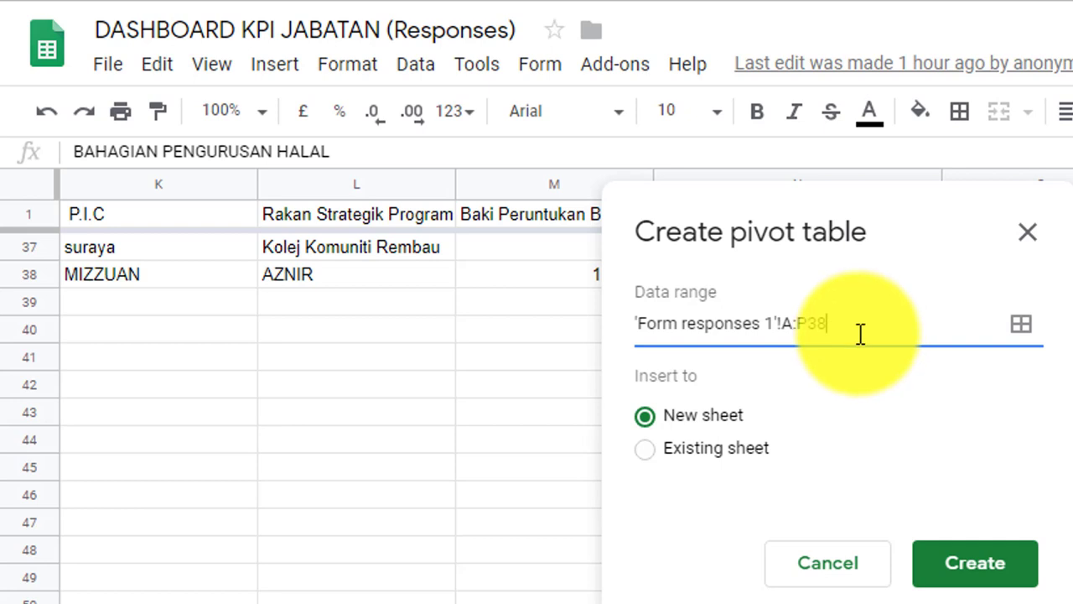
{"action": "key", "text": "BackSpace"}
{"action": "key", "text": "BackSpace"}
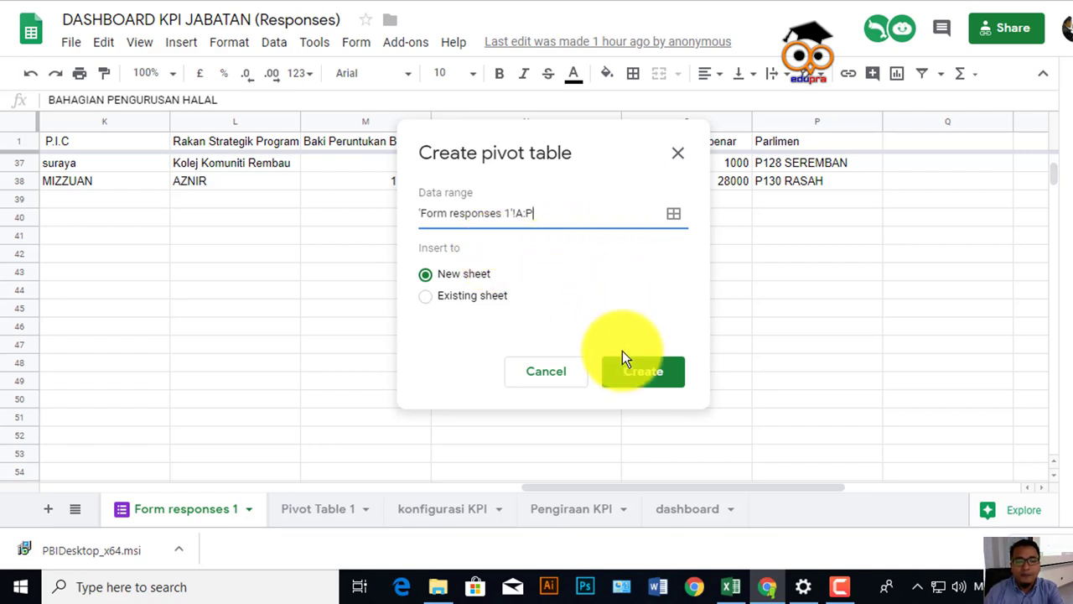
{"action": "left_click", "coordinate": [647, 381]}
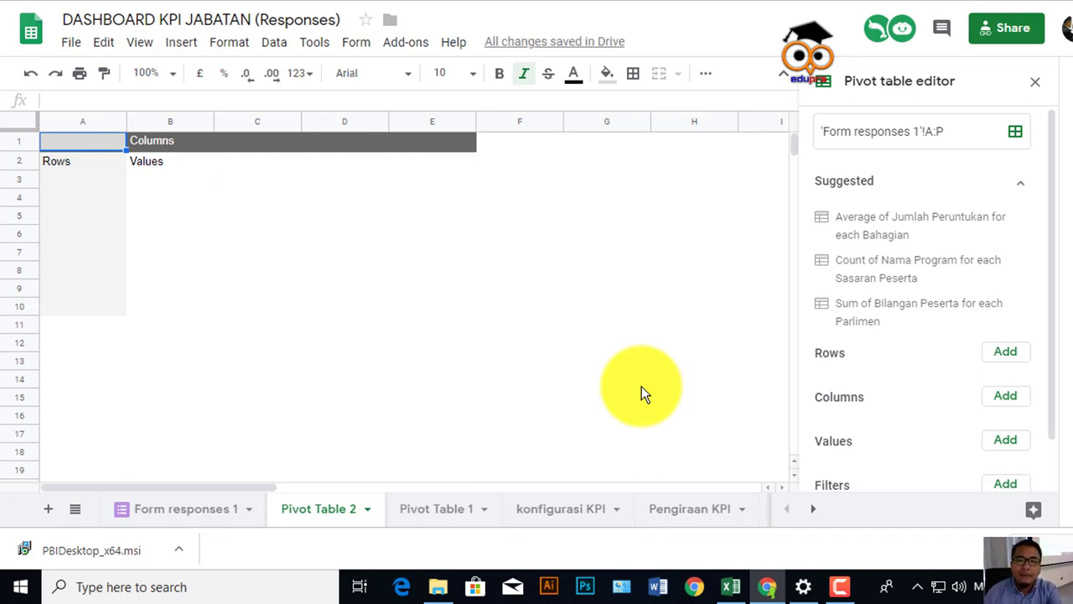
- Apply the suggested pivot table Average of Jumlah Peruntukan for each Bahagian and view its result
{"action": "scroll", "coordinate": [275, 389], "scroll_direction": "down", "scroll_amount": 1}
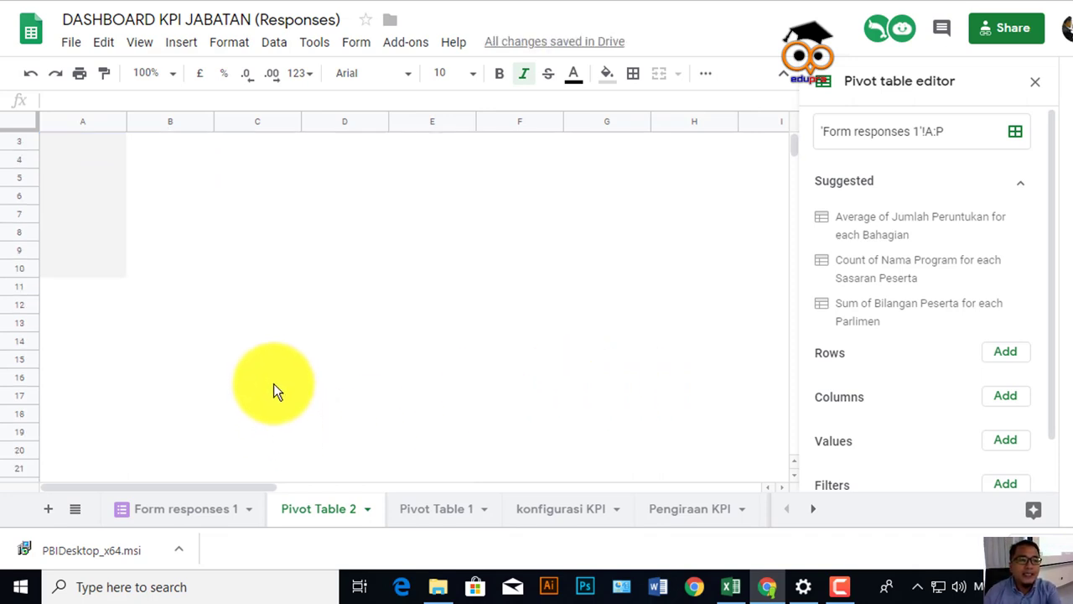
{"action": "scroll", "coordinate": [273, 392], "scroll_direction": "up", "scroll_amount": 1}
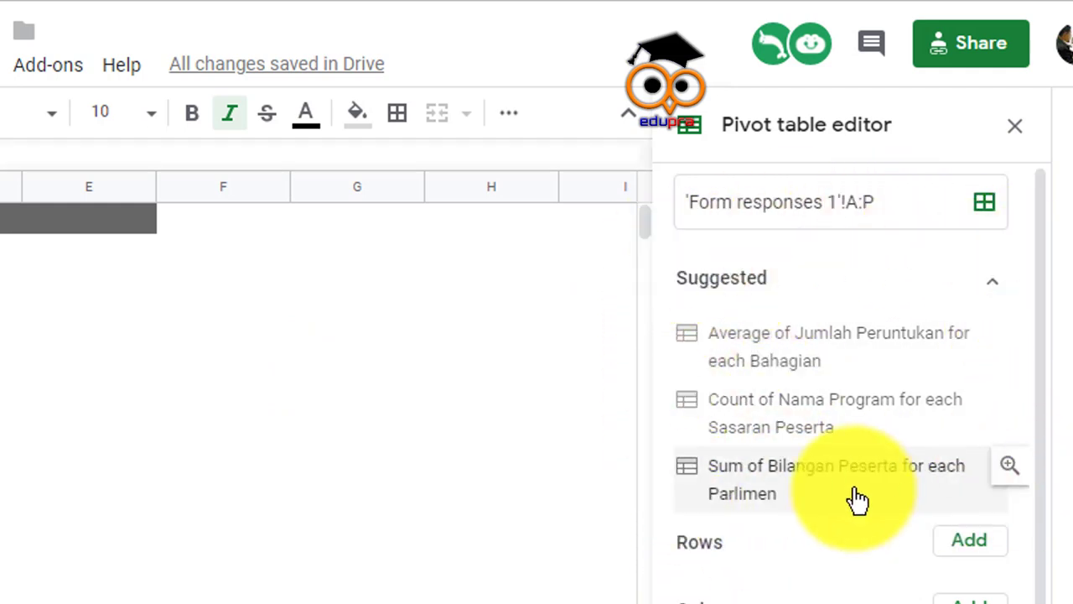
{"action": "left_click", "coordinate": [996, 285]}
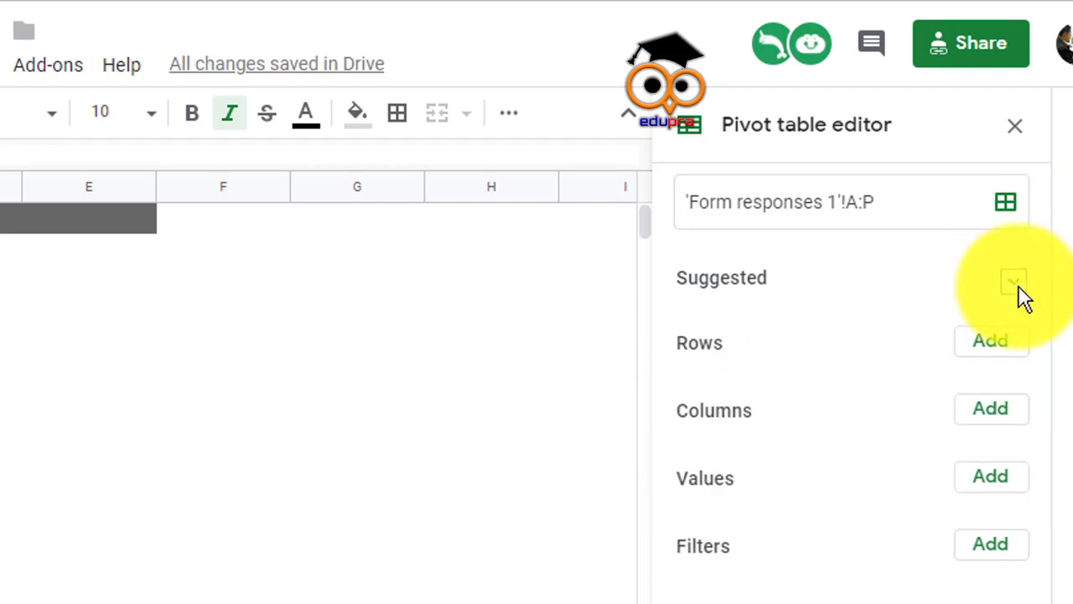
{"action": "left_click", "coordinate": [1022, 292]}
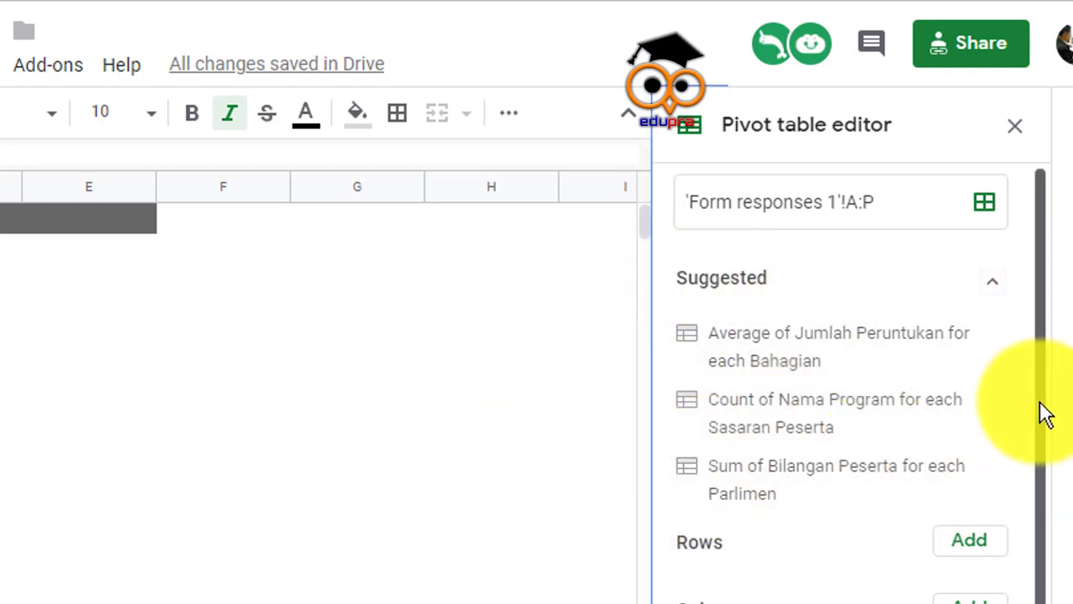
{"action": "left_click_drag", "start_coordinate": [1046, 409], "coordinate": [1046, 472]}
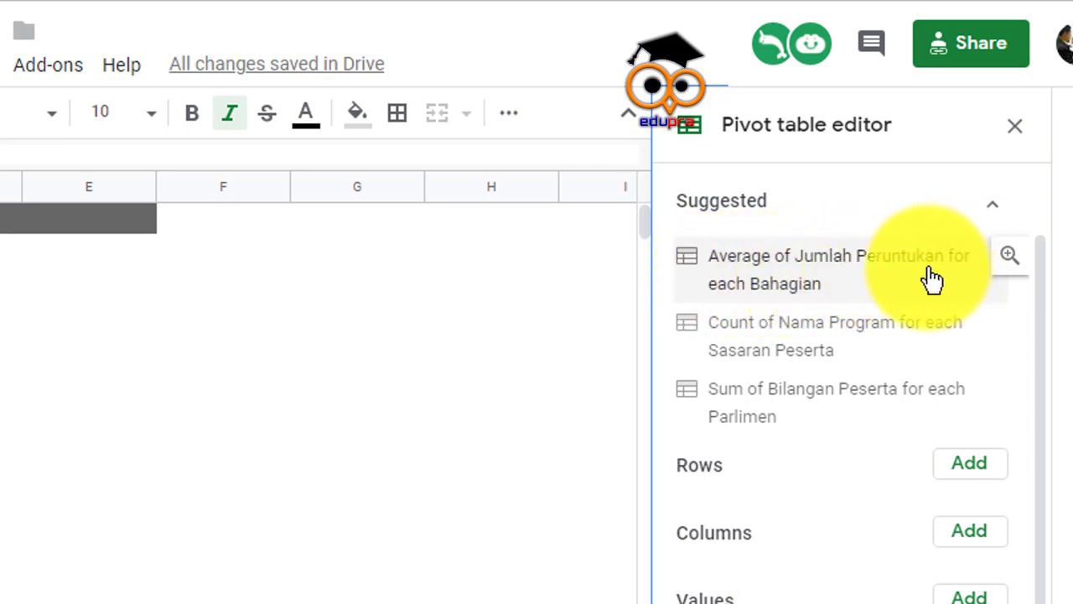
{"action": "left_click", "coordinate": [803, 282]}
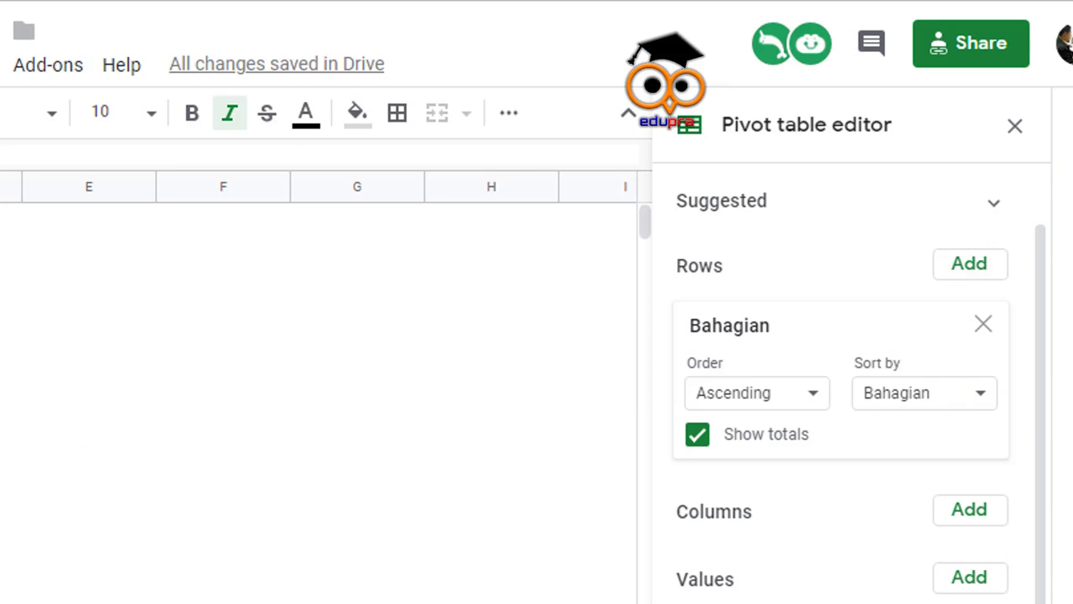
{"action": "scroll", "coordinate": [318, 377], "scroll_direction": "left", "scroll_amount": 2}
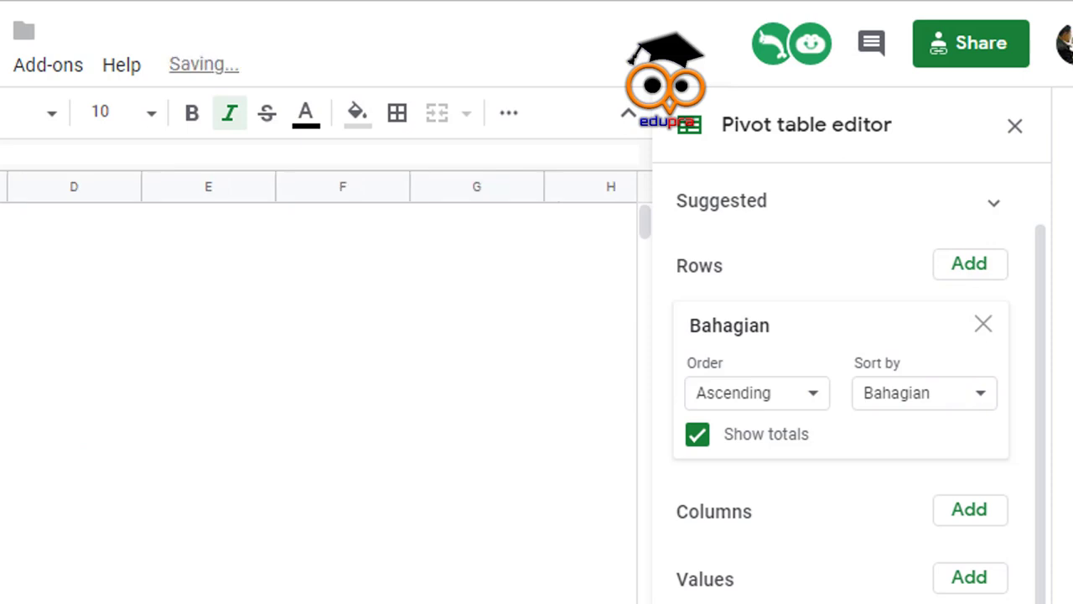
{"action": "scroll", "coordinate": [318, 378], "scroll_direction": "left", "scroll_amount": 1}
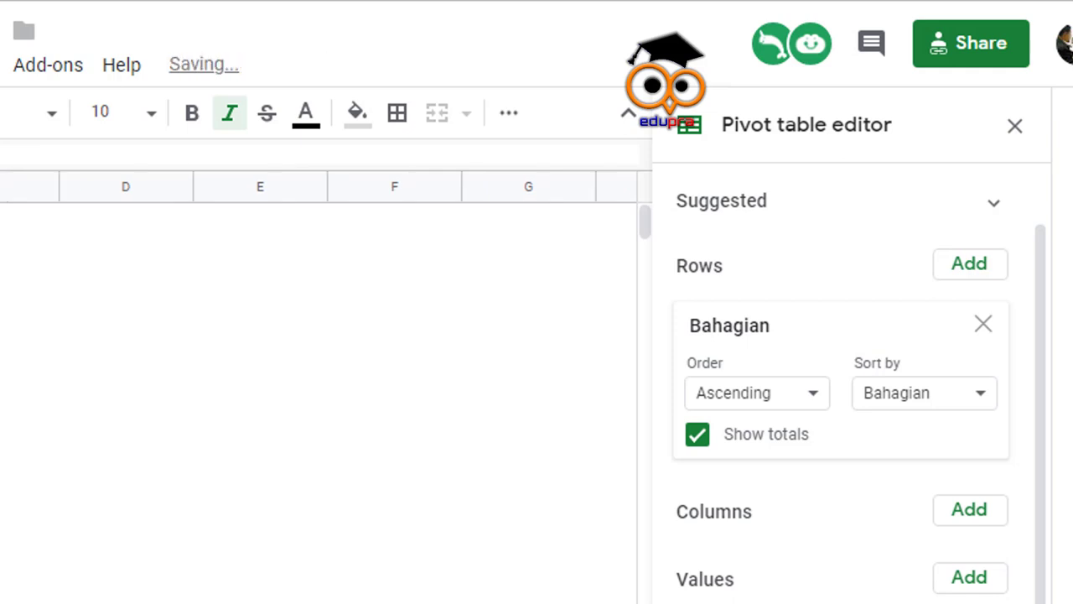
{"action": "scroll", "coordinate": [319, 377], "scroll_direction": "left", "scroll_amount": 1}
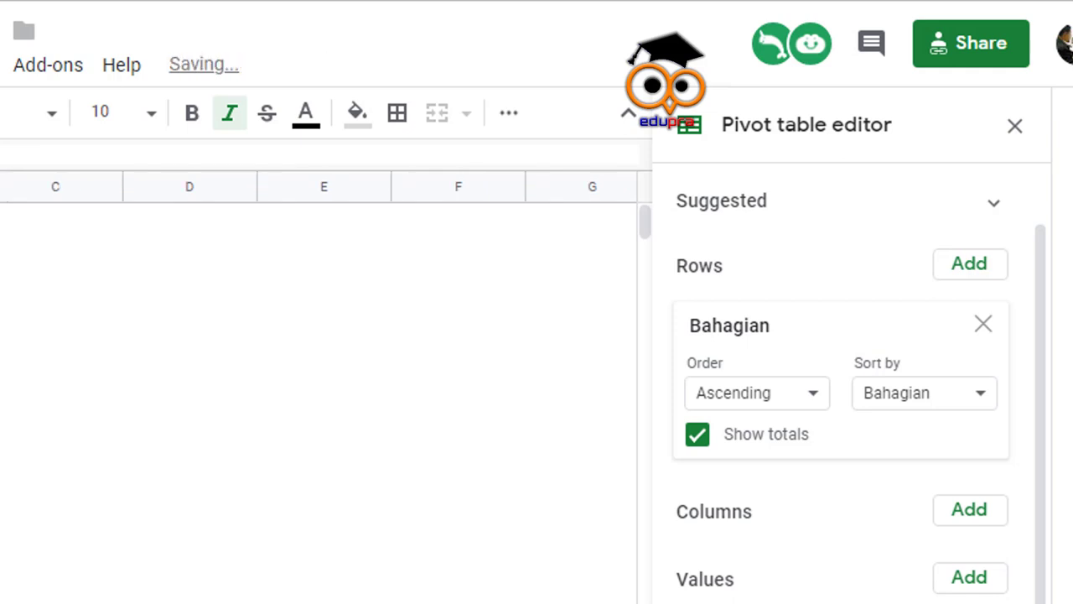
{"action": "scroll", "coordinate": [5, 204], "scroll_direction": "left", "scroll_amount": 2}
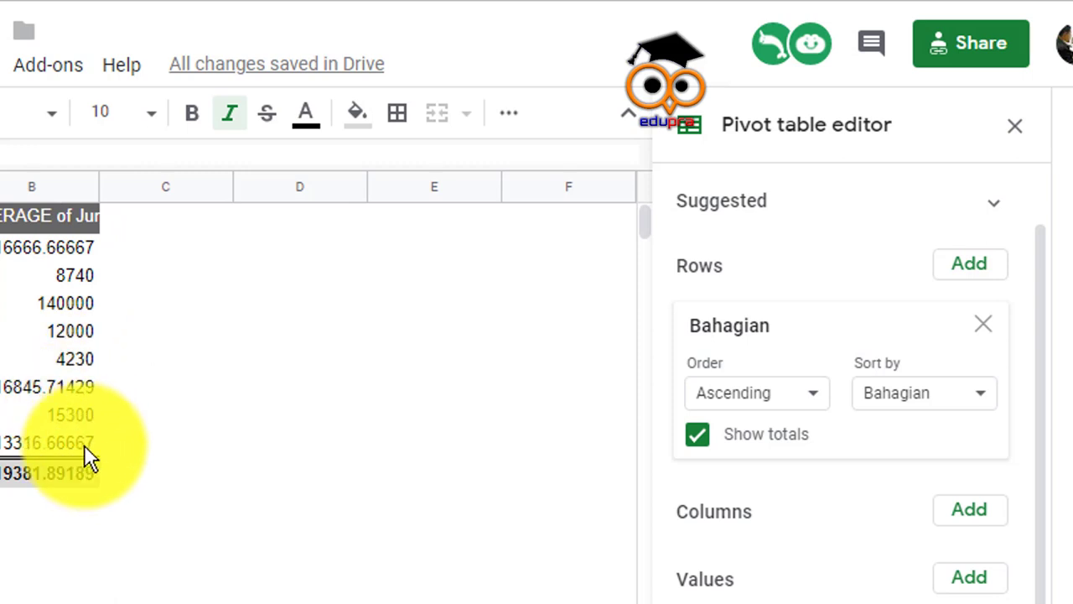
- Remove the Bahagian row field and the Jumlah Peruntukan value from the pivot table and collapse the suggestions
{"action": "left_click", "coordinate": [985, 326]}
{"action": "left_click", "coordinate": [983, 322]}
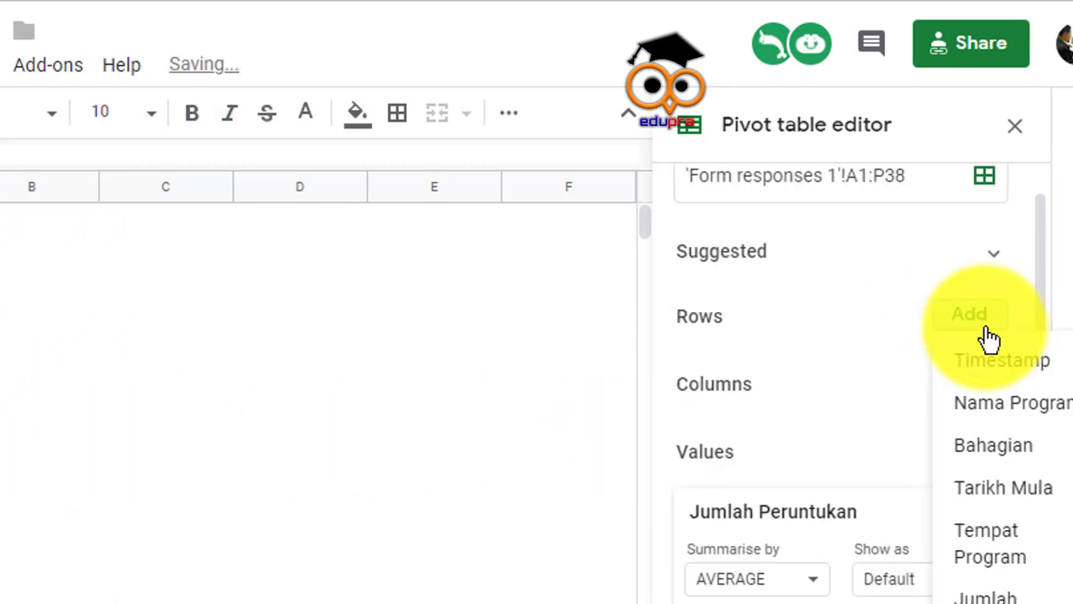
{"action": "left_click", "coordinate": [438, 526]}
{"action": "left_click", "coordinate": [661, 253]}
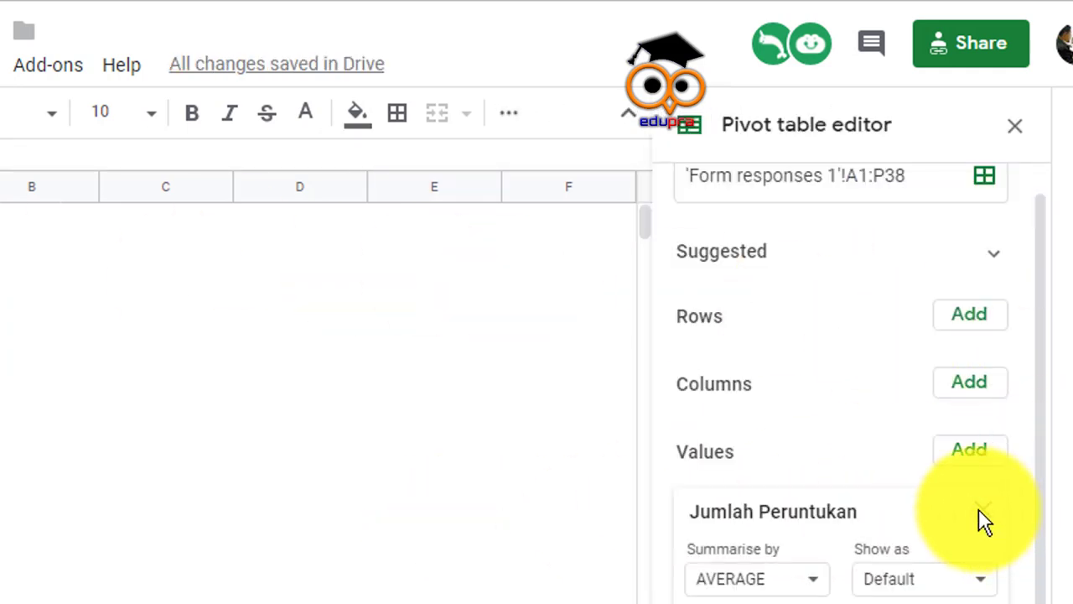
{"action": "left_click", "coordinate": [983, 513]}
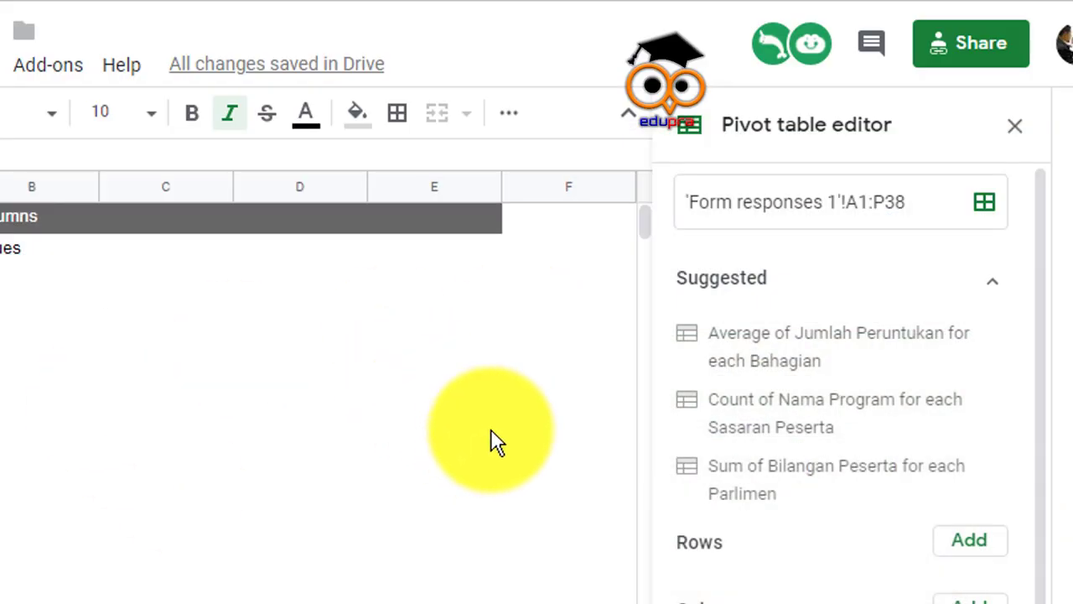
{"action": "scroll", "coordinate": [992, 290], "scroll_direction": "down", "scroll_amount": 1}
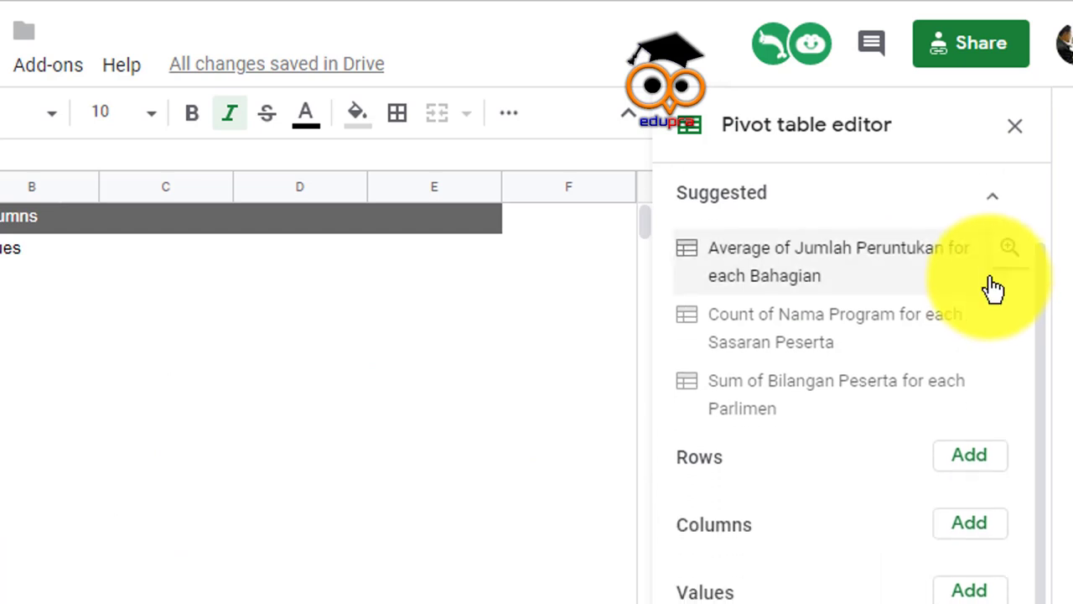
{"action": "left_click", "coordinate": [994, 197]}
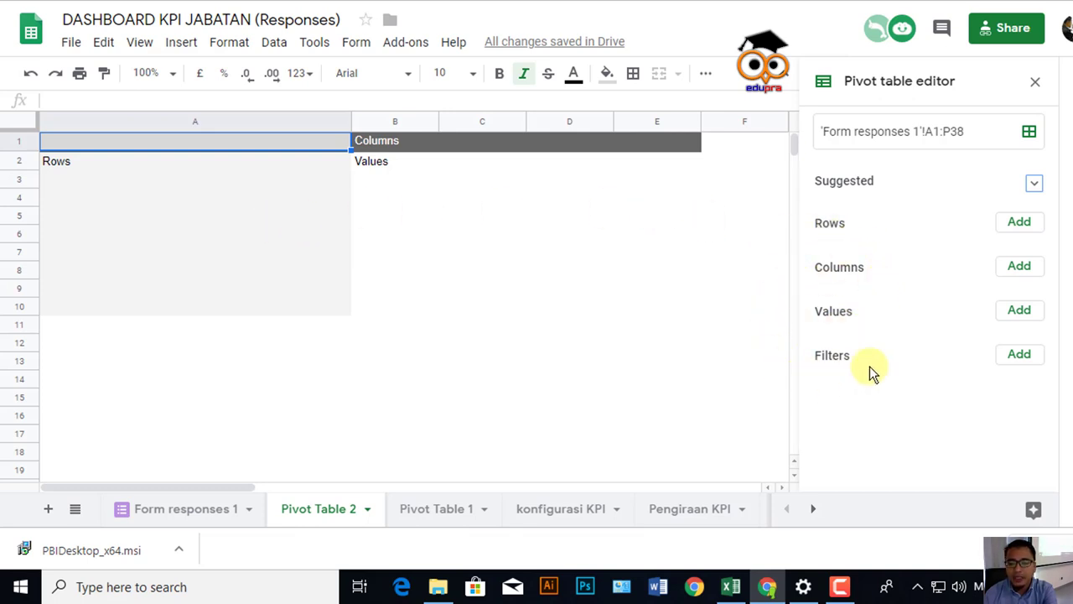
- Switch to Excel, create a PivotTable from Sheet3!$F$1:$W$50370 on a new worksheet, and return to Google Sheets
{"action": "left_click", "coordinate": [731, 586]}
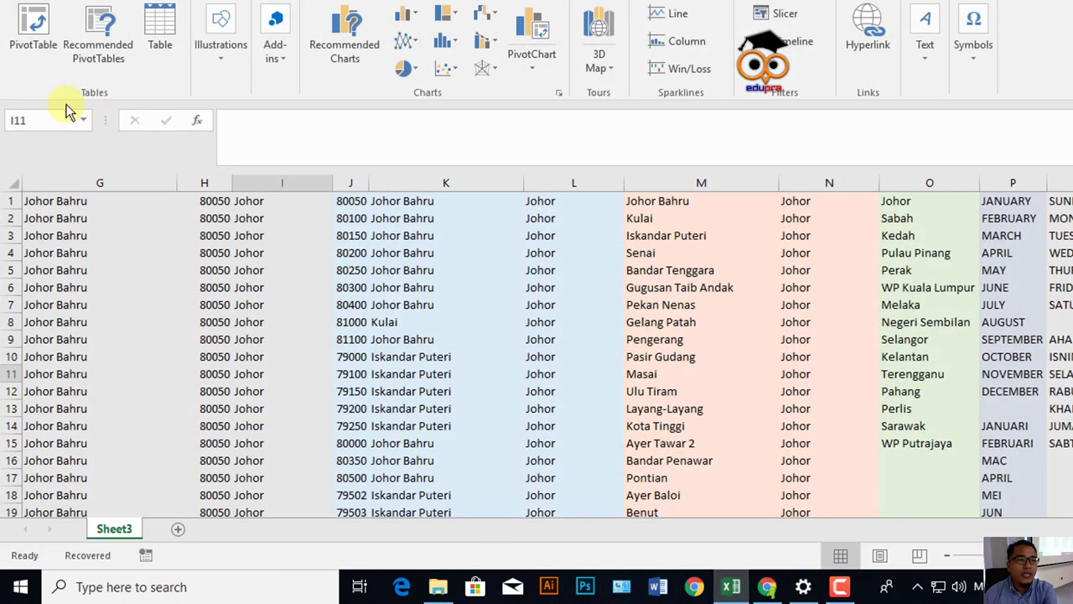
{"action": "left_click", "coordinate": [29, 42]}
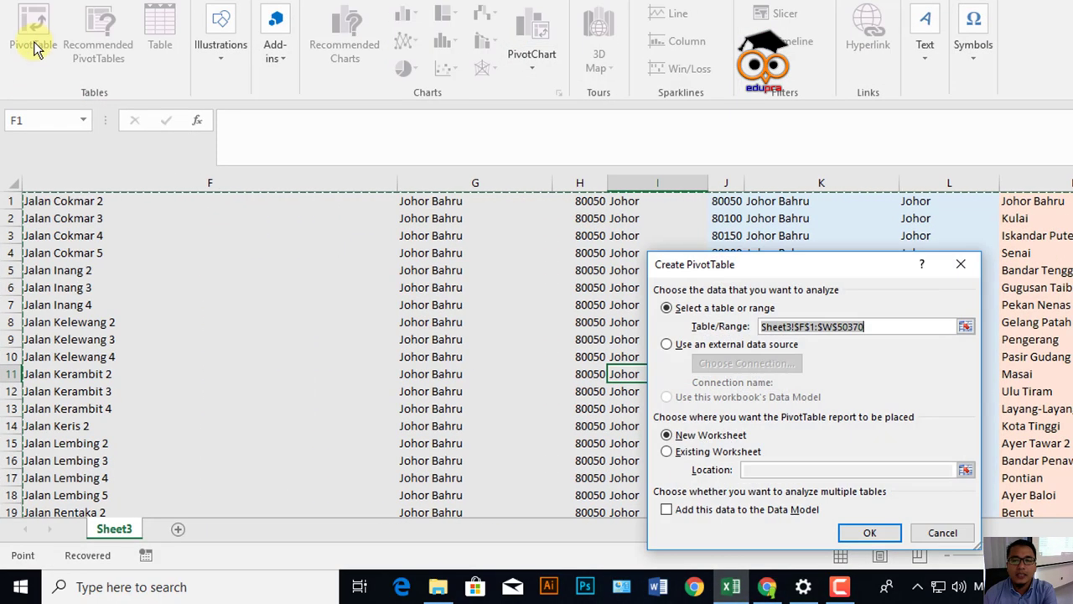
{"action": "left_click", "coordinate": [814, 327]}
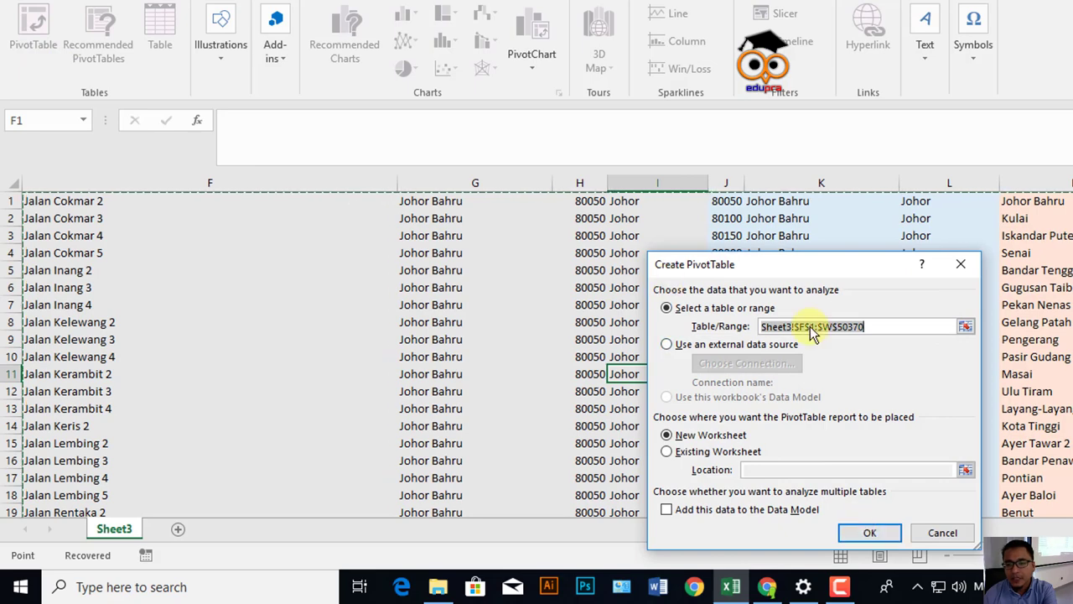
{"action": "left_click", "coordinate": [872, 533]}
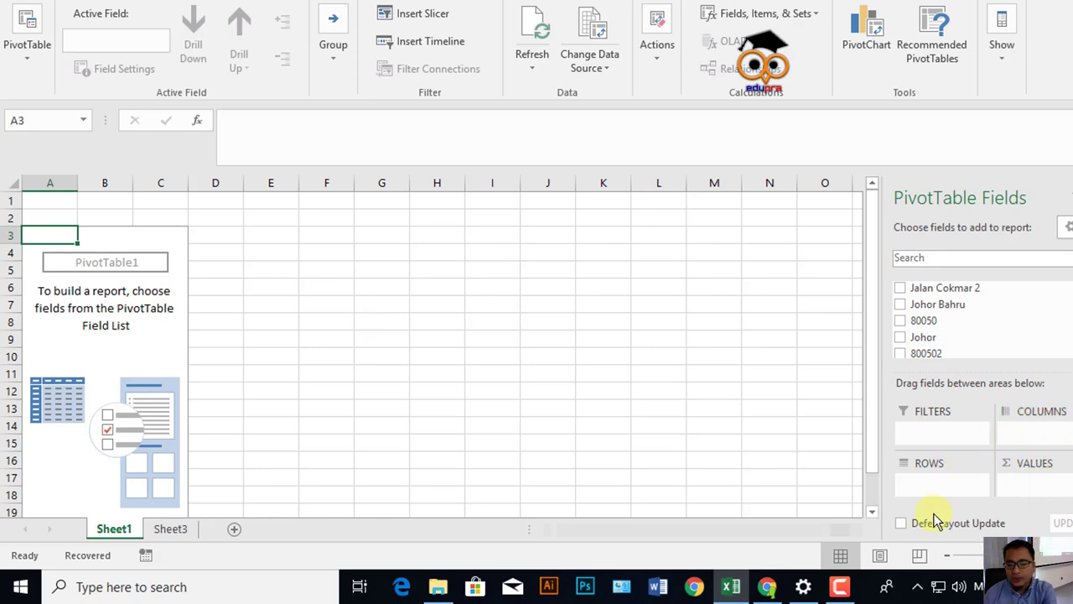
{"action": "left_click", "coordinate": [733, 589]}
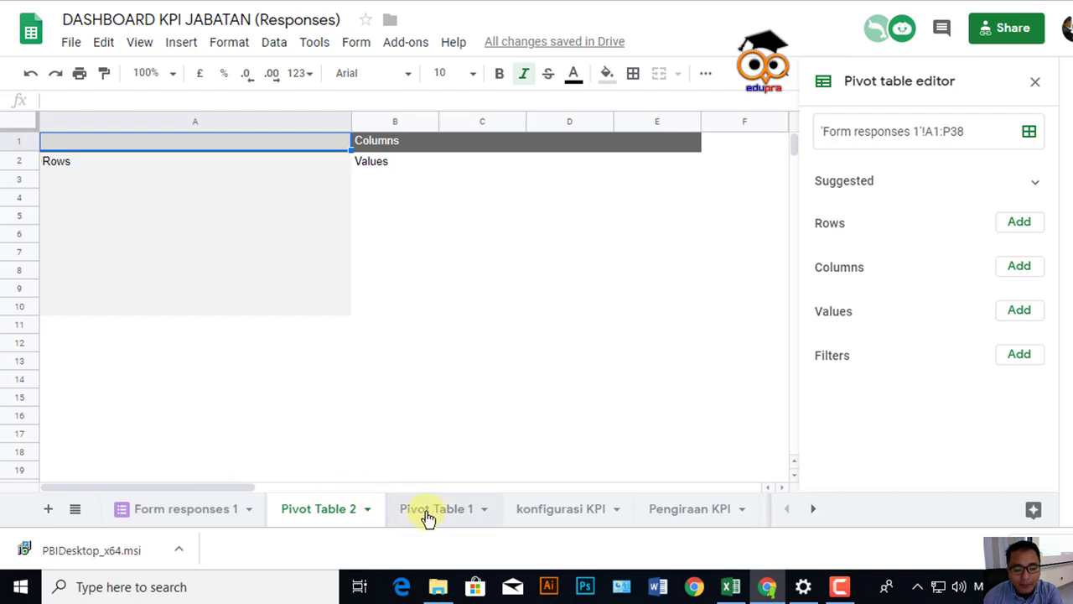
- Check the analysis list on the konfigurasi KPI sheet and add Bahagian as the row field of Pivot Table 2
{"action": "left_click", "coordinate": [653, 510]}
{"action": "left_click", "coordinate": [546, 520]}
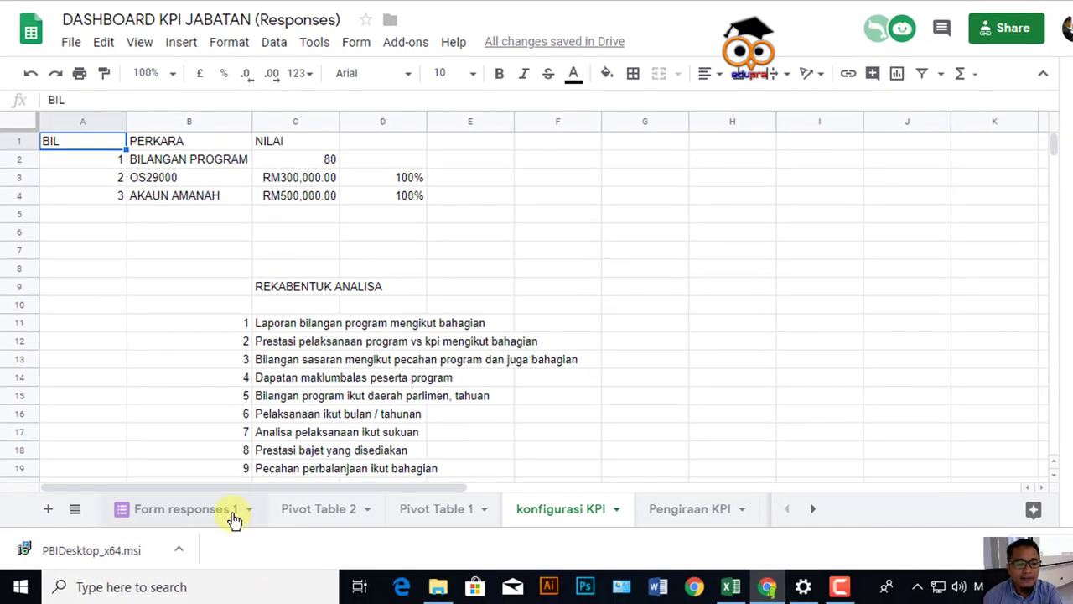
{"action": "left_click", "coordinate": [287, 508]}
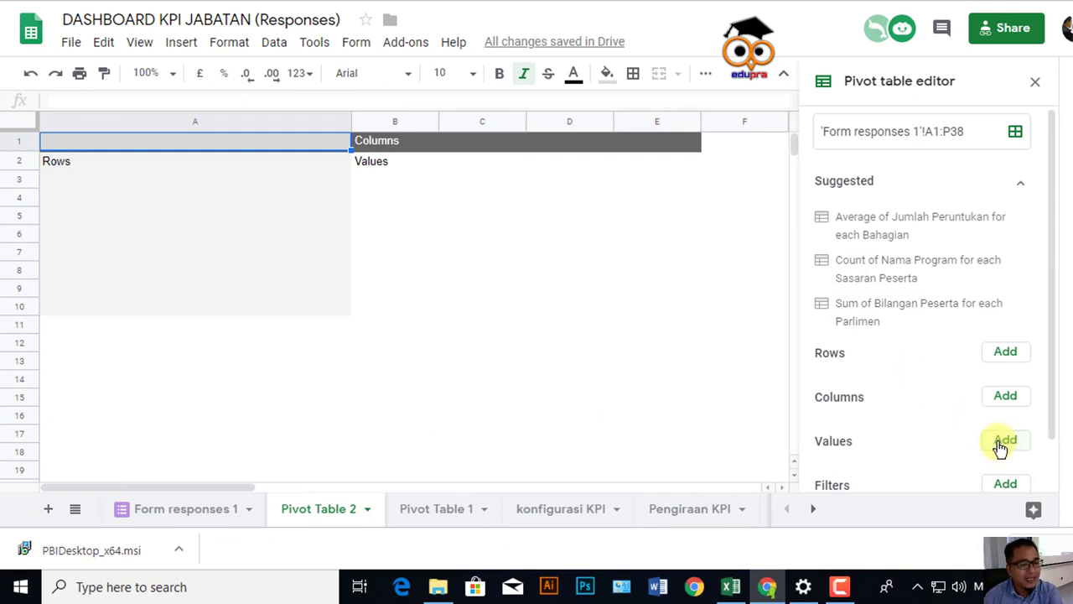
{"action": "left_click", "coordinate": [540, 512]}
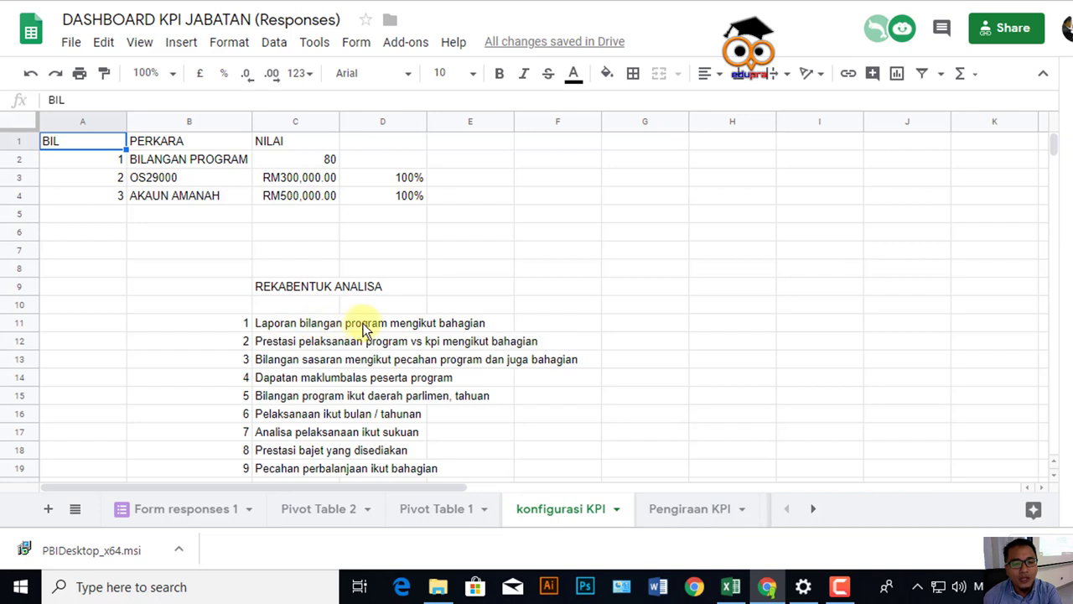
{"action": "left_click", "coordinate": [312, 519]}
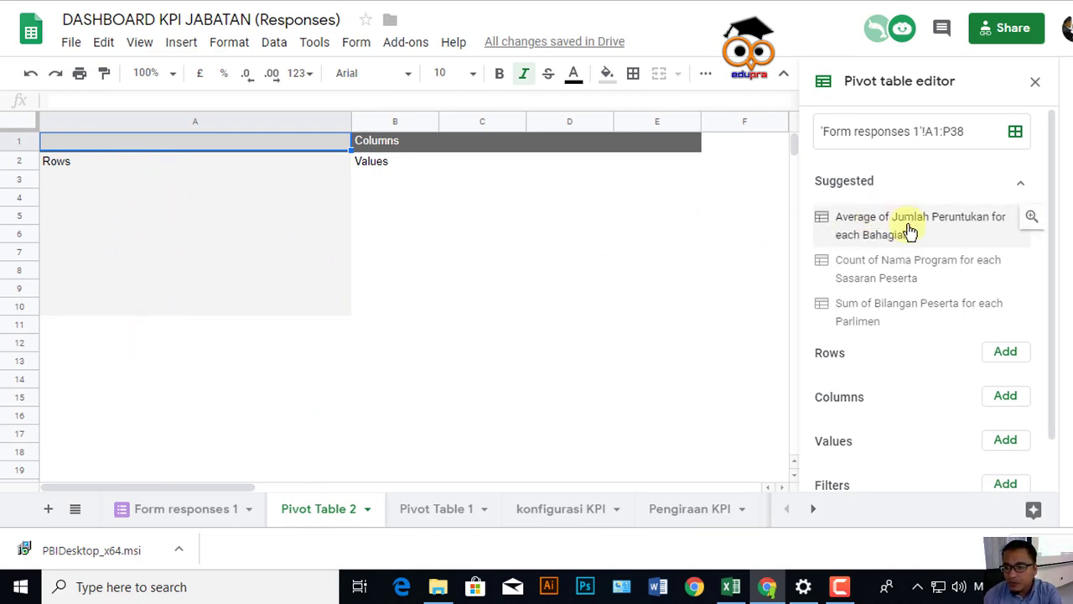
{"action": "left_click_drag", "start_coordinate": [1049, 281], "coordinate": [1058, 344]}
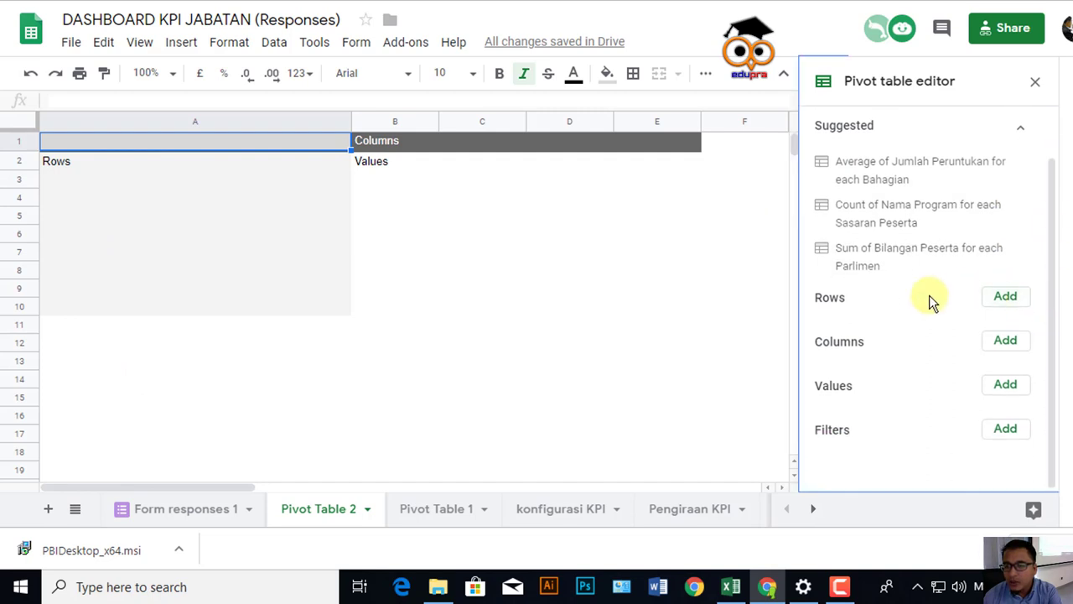
{"action": "left_click", "coordinate": [994, 299]}
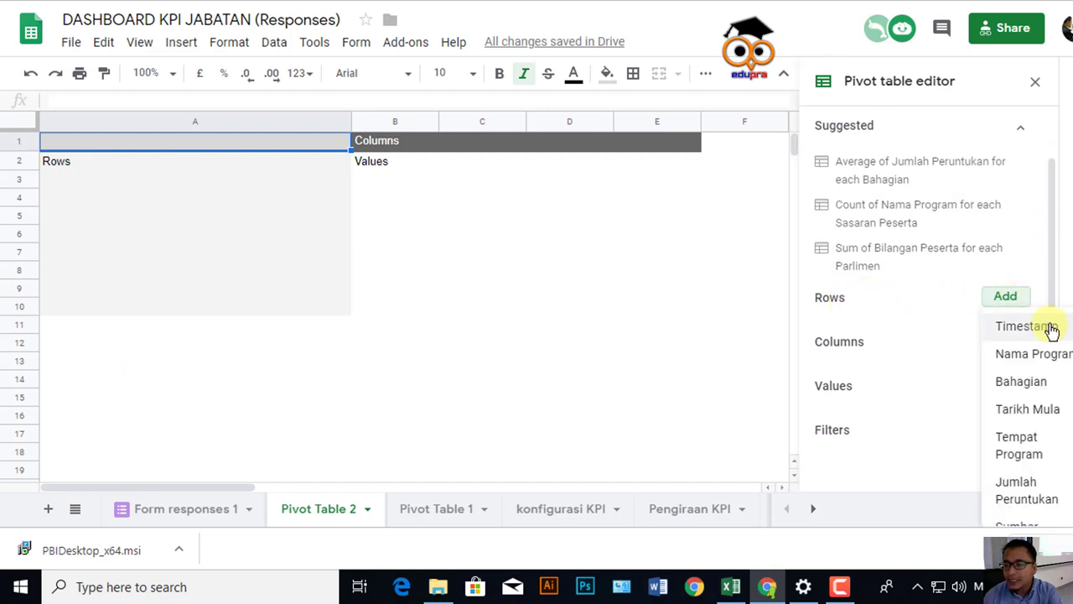
{"action": "scroll", "coordinate": [1027, 415], "scroll_direction": "down", "scroll_amount": 1}
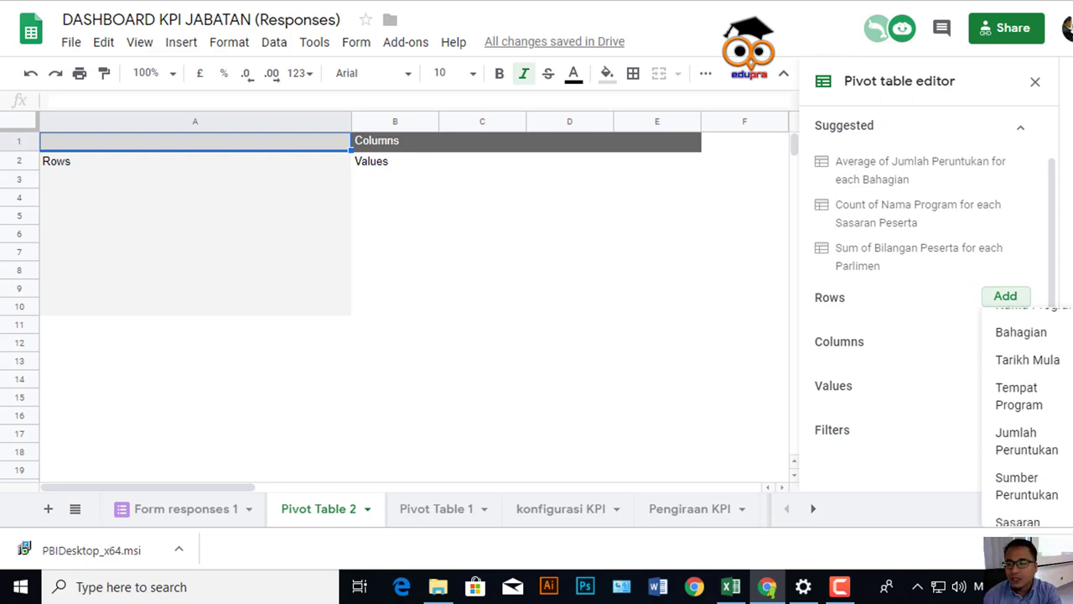
{"action": "scroll", "coordinate": [1027, 411], "scroll_direction": "down", "scroll_amount": 1}
{"action": "scroll", "coordinate": [1027, 411], "scroll_direction": "up", "scroll_amount": 1}
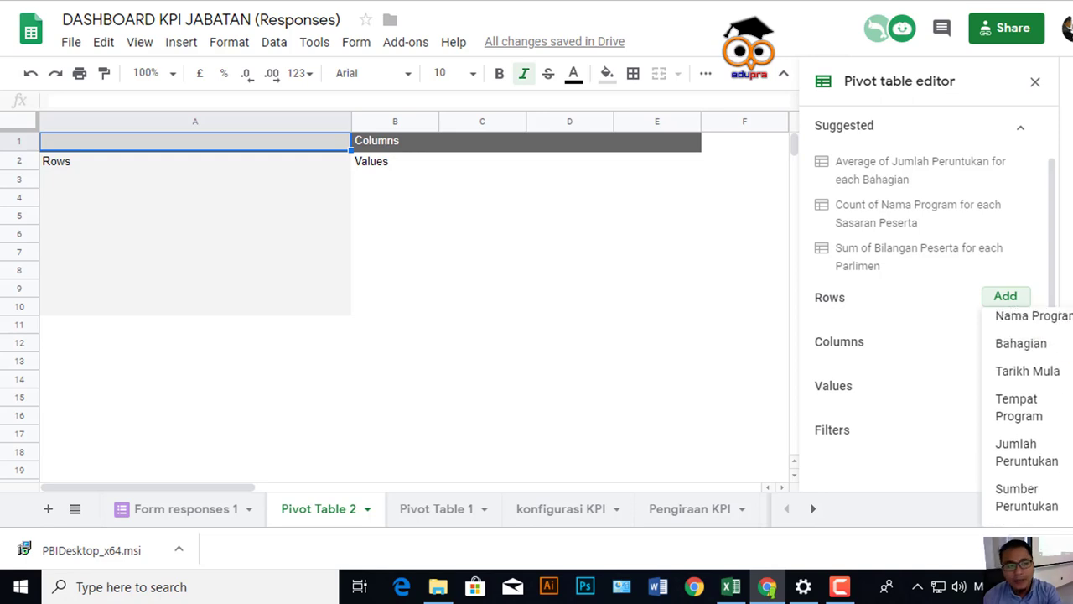
{"action": "left_click", "coordinate": [1047, 345]}
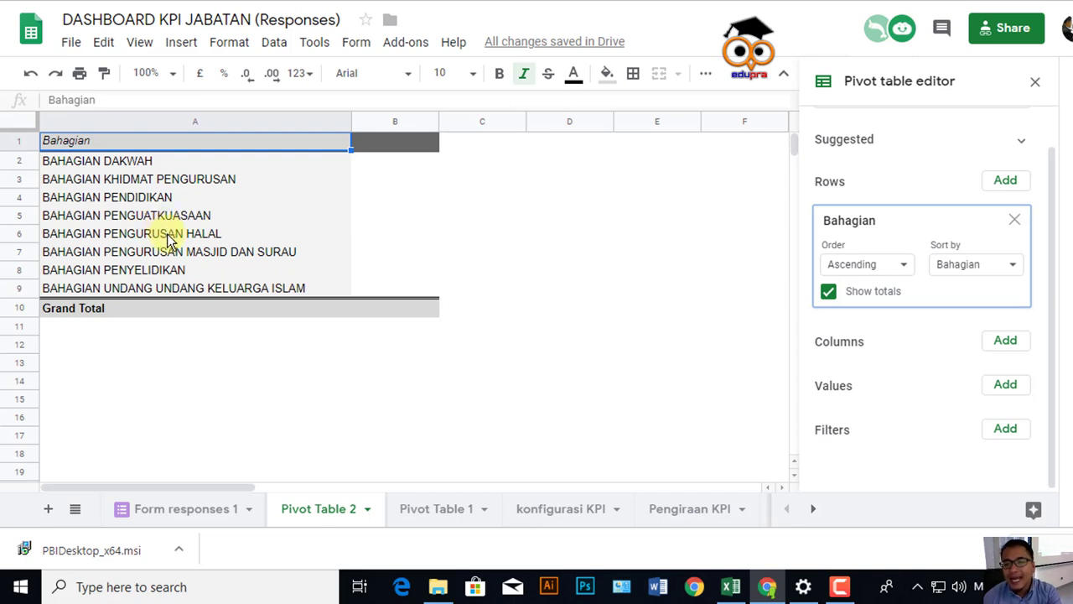
- Review the order and sort options of the Bahagian rows and compare Pivot Table 2 with the konfigurasi KPI analysis list
{"action": "left_click", "coordinate": [904, 265]}
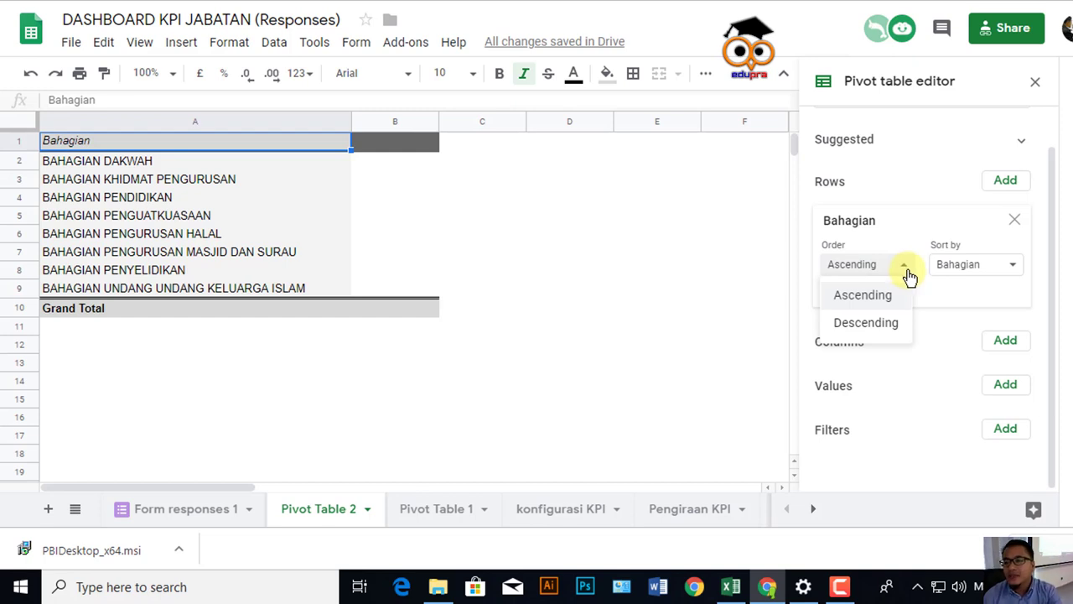
{"action": "left_click", "coordinate": [910, 275]}
{"action": "left_click", "coordinate": [1007, 268]}
{"action": "left_click", "coordinate": [1008, 270]}
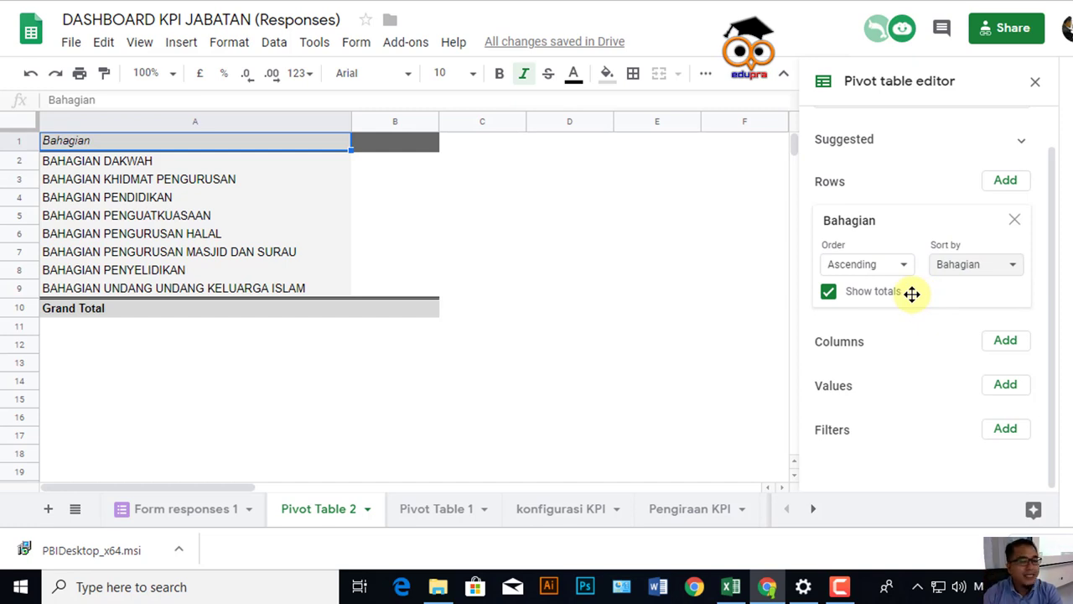
{"action": "left_click", "coordinate": [737, 346]}
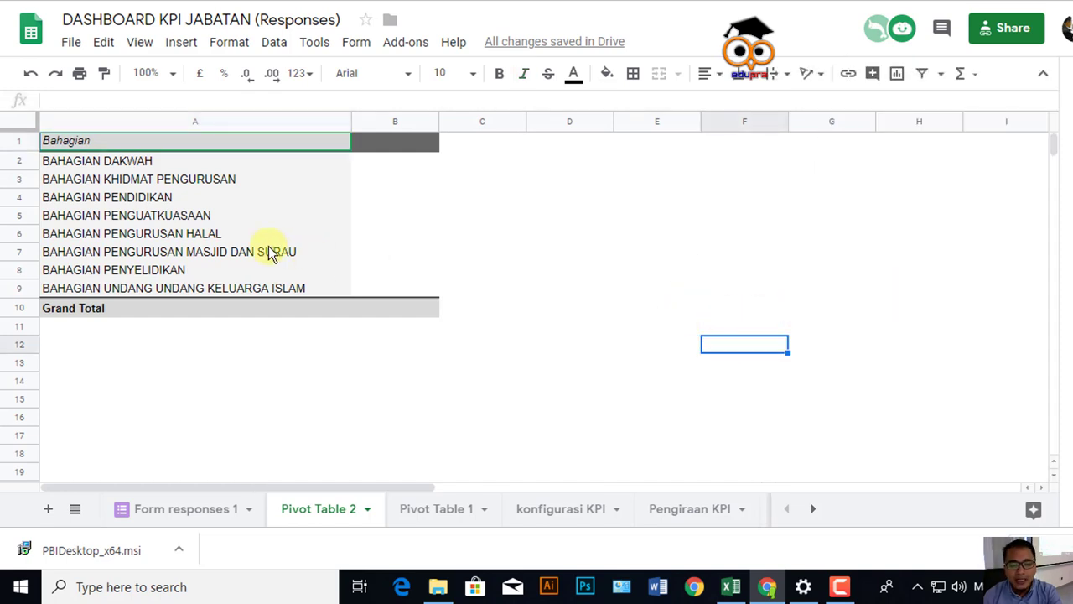
{"action": "left_click", "coordinate": [552, 513]}
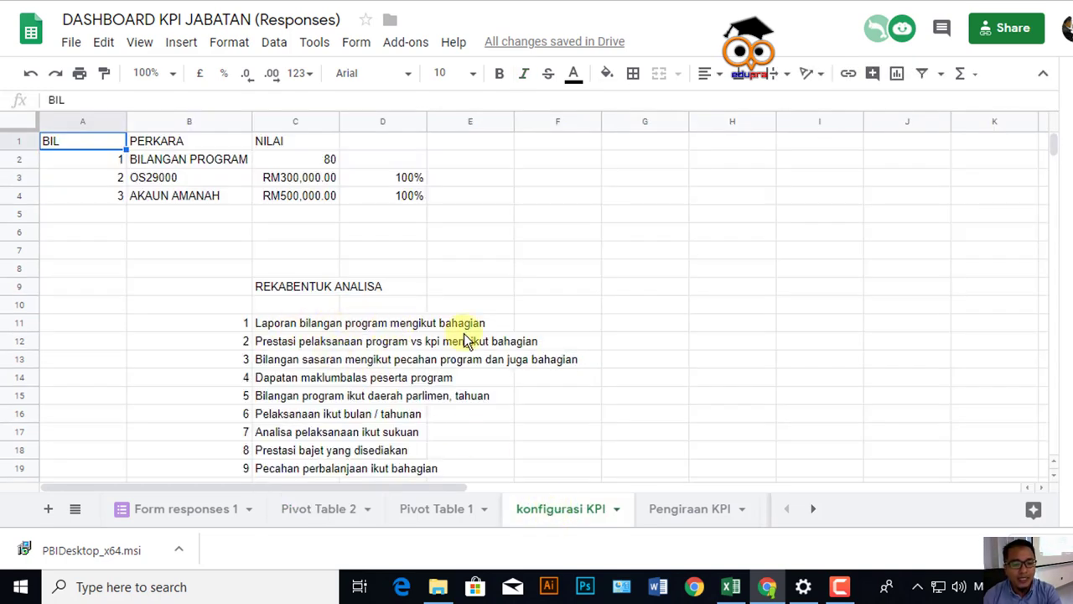
{"action": "left_click", "coordinate": [320, 511]}
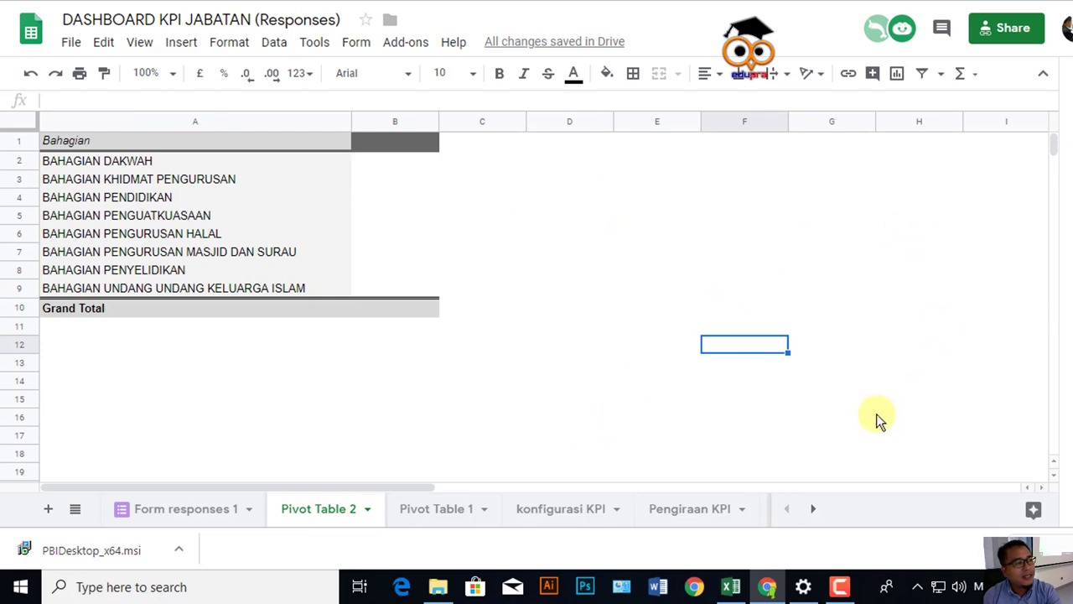
{"action": "left_click", "coordinate": [577, 400]}
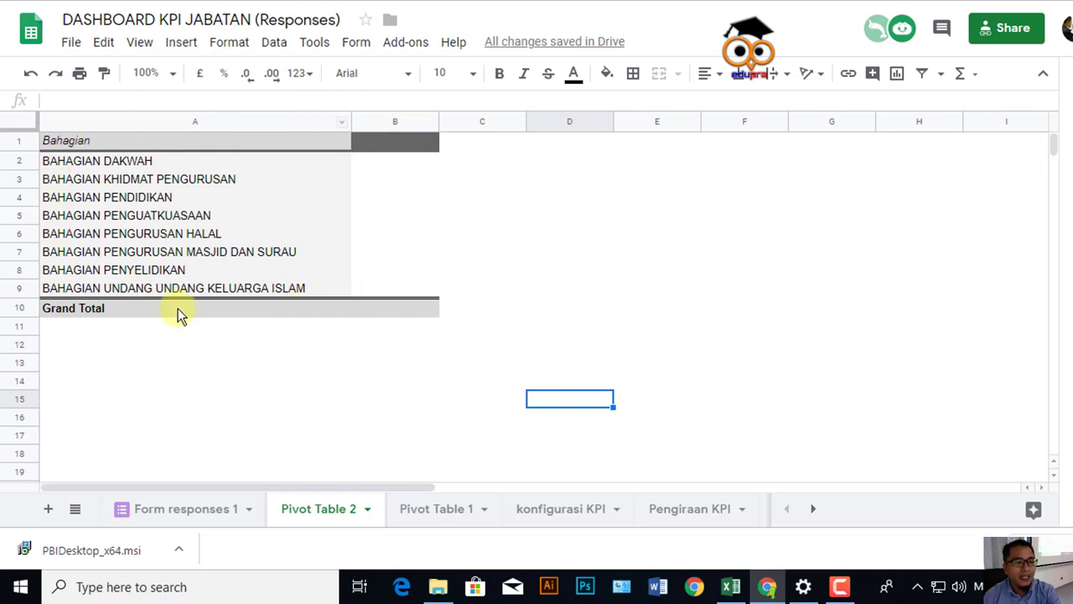
- Add Nama Program to the values of Pivot Table 2, counted for each Bahagian
{"action": "left_click", "coordinate": [340, 269]}
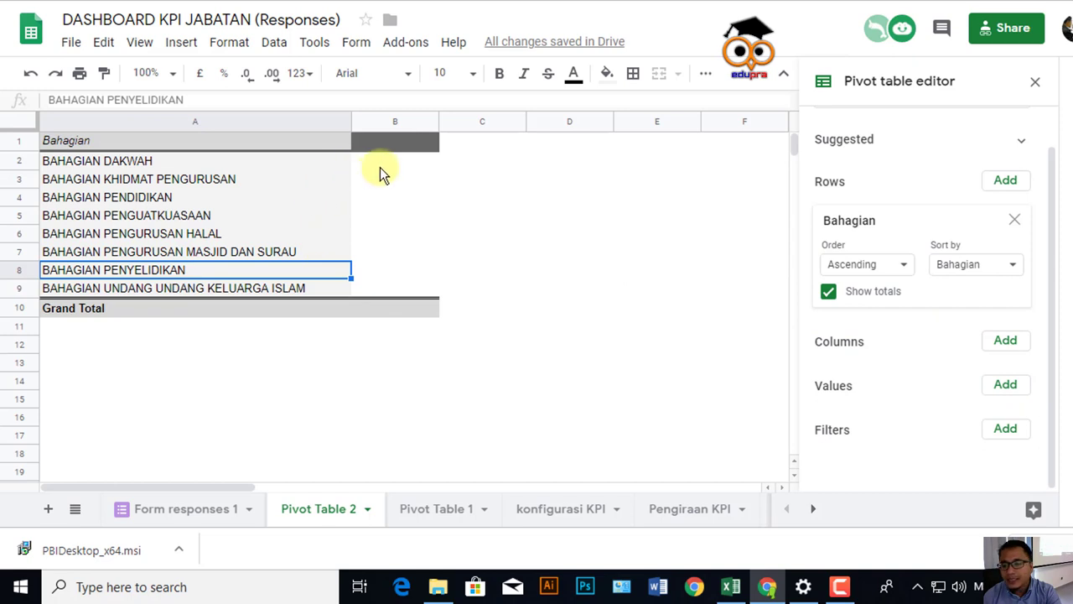
{"action": "left_click", "coordinate": [1006, 387]}
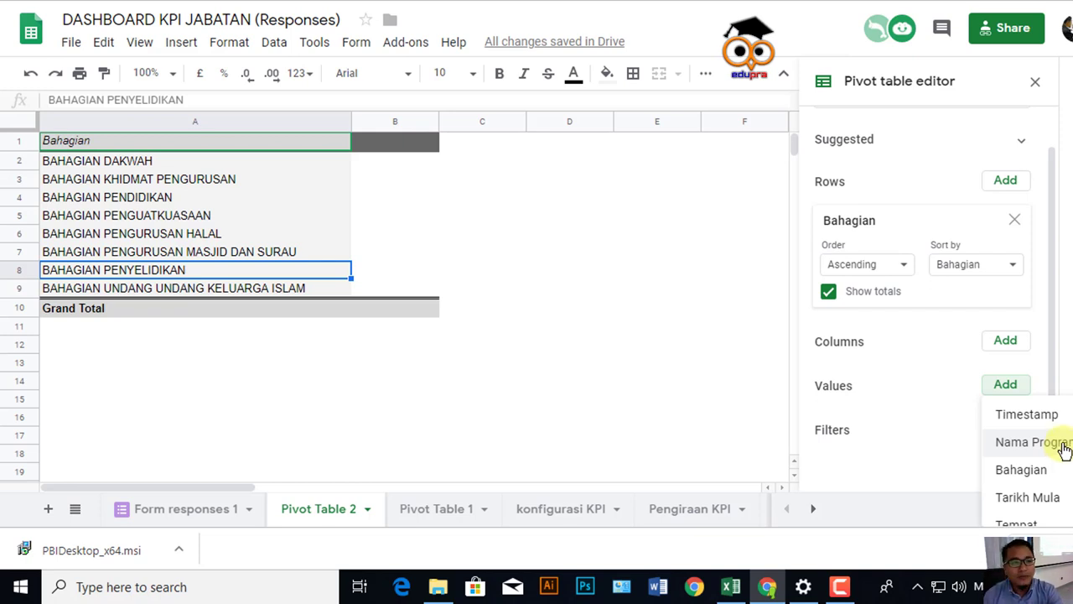
{"action": "left_click", "coordinate": [1031, 441]}
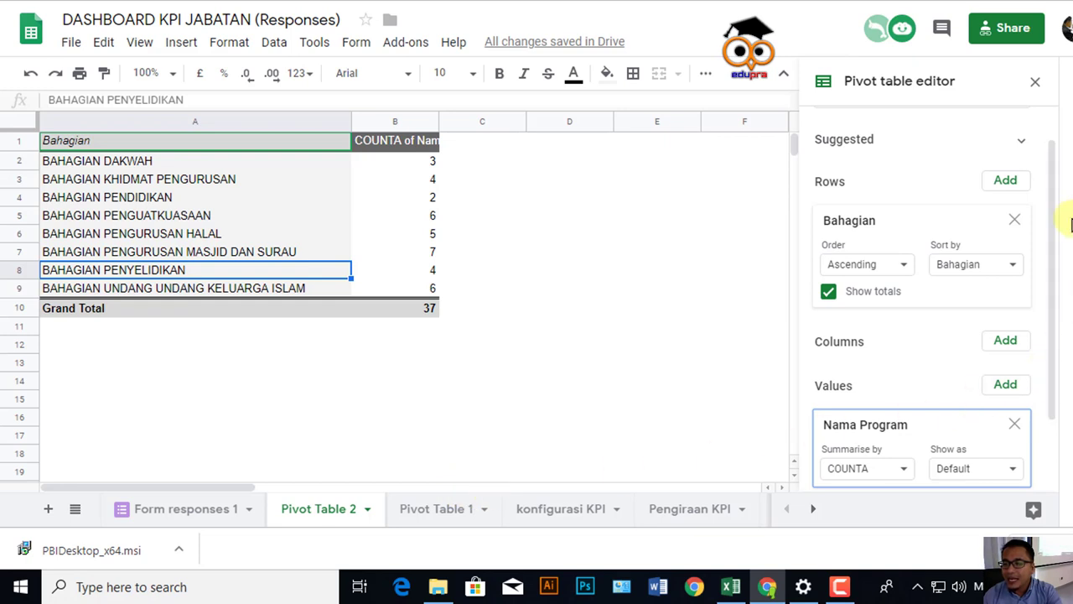
{"action": "scroll", "coordinate": [1055, 295], "scroll_direction": "down", "scroll_amount": 1}
{"action": "scroll", "coordinate": [1055, 296], "scroll_direction": "down", "scroll_amount": 1}
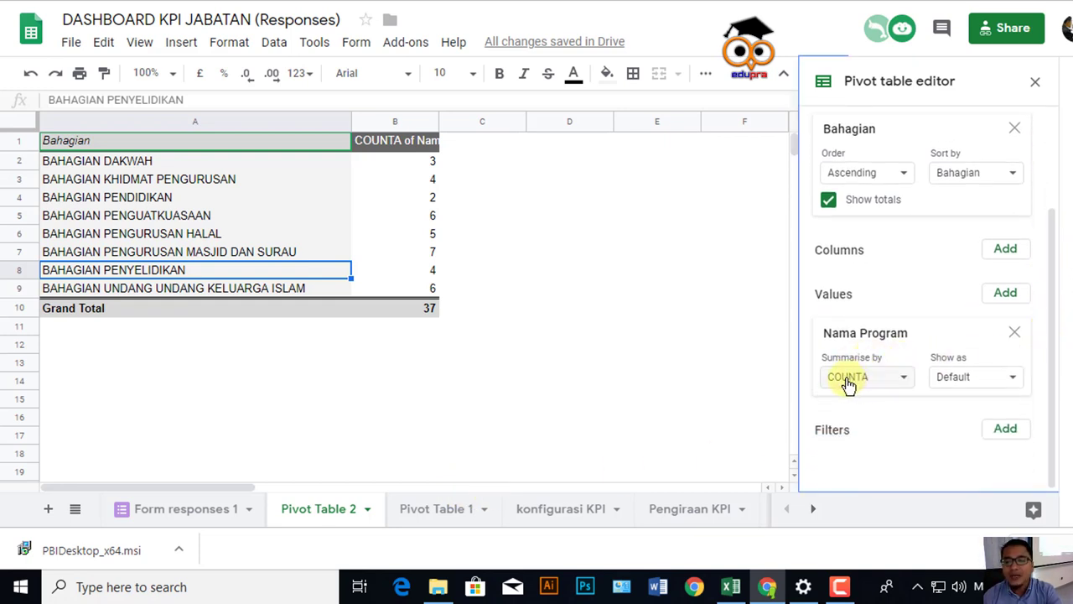
- Review the summary functions available for the Nama Program value, from SUM through VARP
{"action": "left_click", "coordinate": [913, 385]}
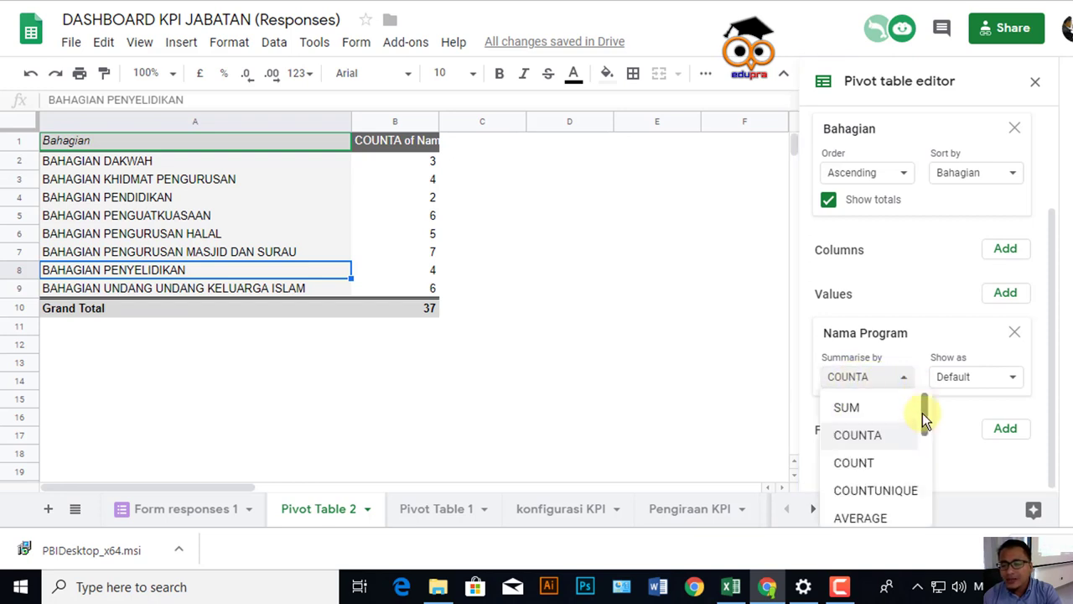
{"action": "scroll", "coordinate": [923, 415], "scroll_direction": "down", "scroll_amount": 1}
{"action": "left_click_drag", "start_coordinate": [927, 437], "coordinate": [929, 400]}
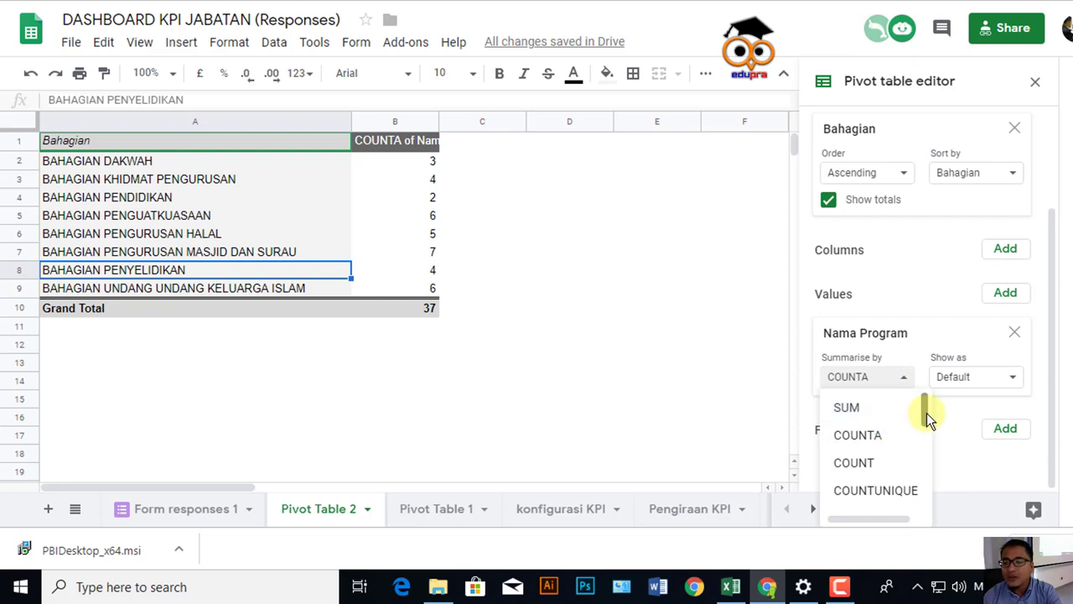
{"action": "left_click_drag", "start_coordinate": [926, 416], "coordinate": [918, 488]}
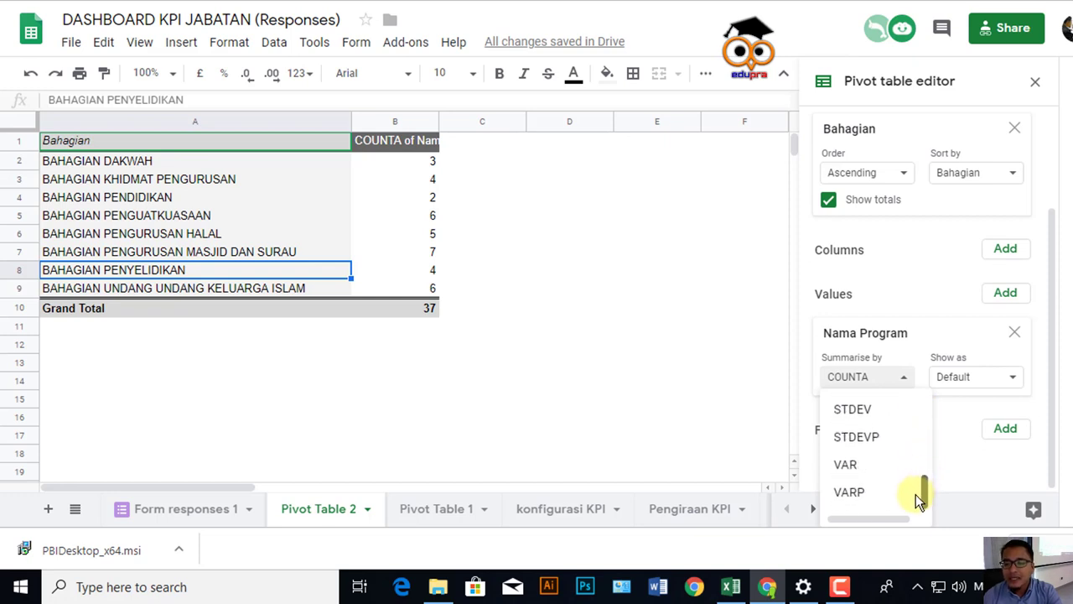
{"action": "scroll", "coordinate": [913, 470], "scroll_direction": "down", "scroll_amount": 1}
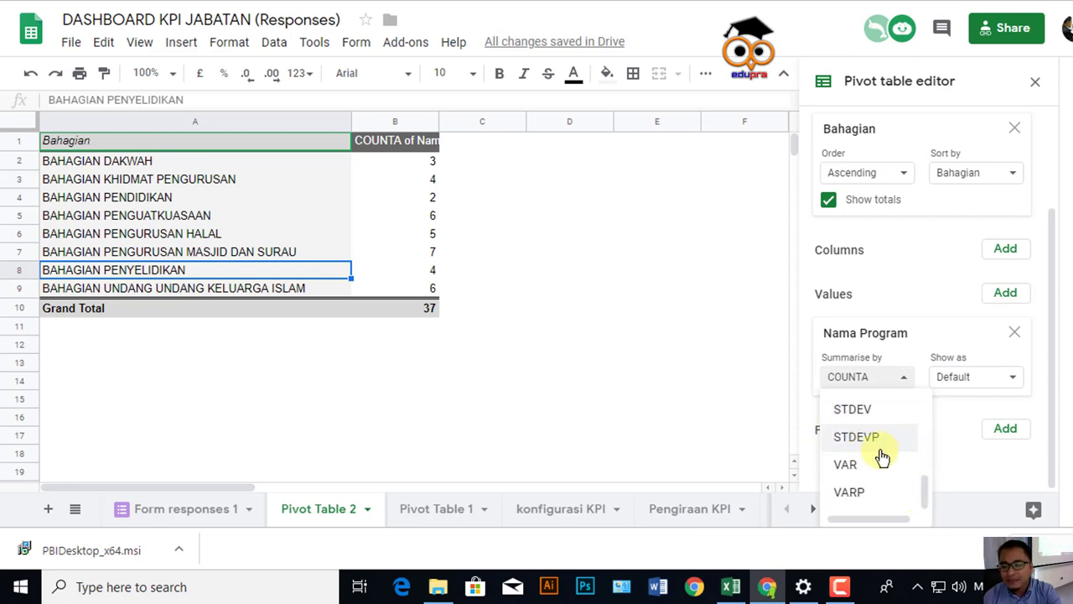
{"action": "left_click_drag", "start_coordinate": [923, 492], "coordinate": [926, 411]}
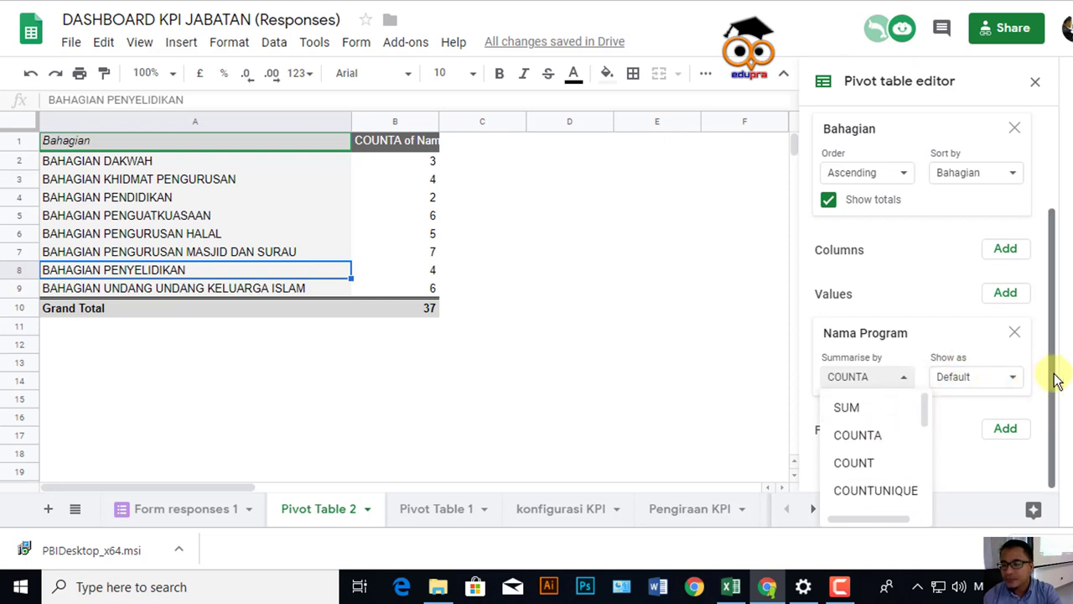
- Try showing the Nama Program value as % of row and % of column, and return it to Default
{"action": "left_click", "coordinate": [1016, 382]}
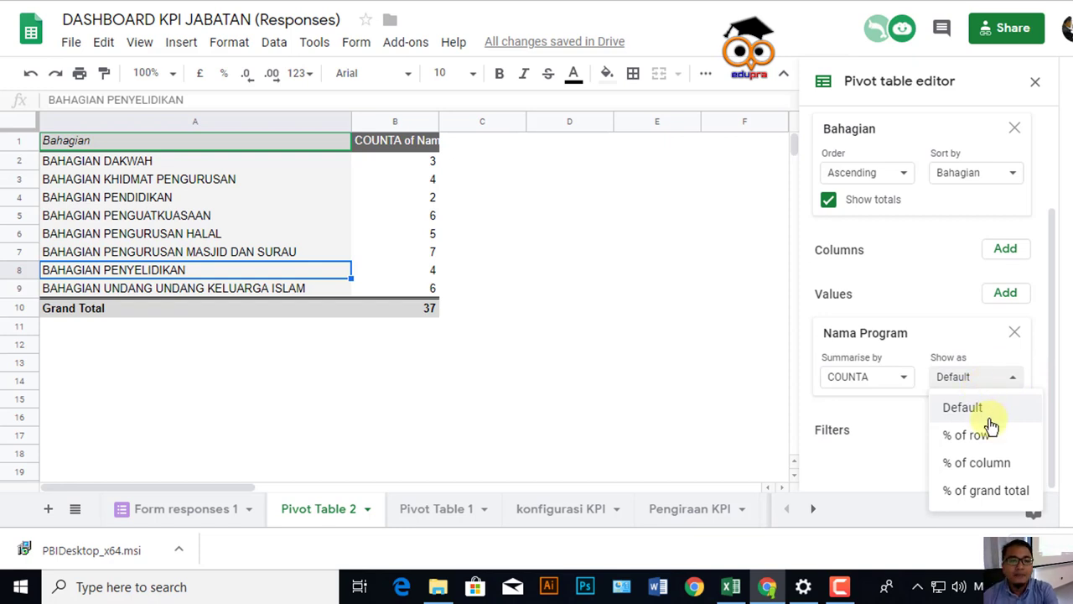
{"action": "left_click", "coordinate": [986, 436]}
{"action": "left_click", "coordinate": [1012, 380]}
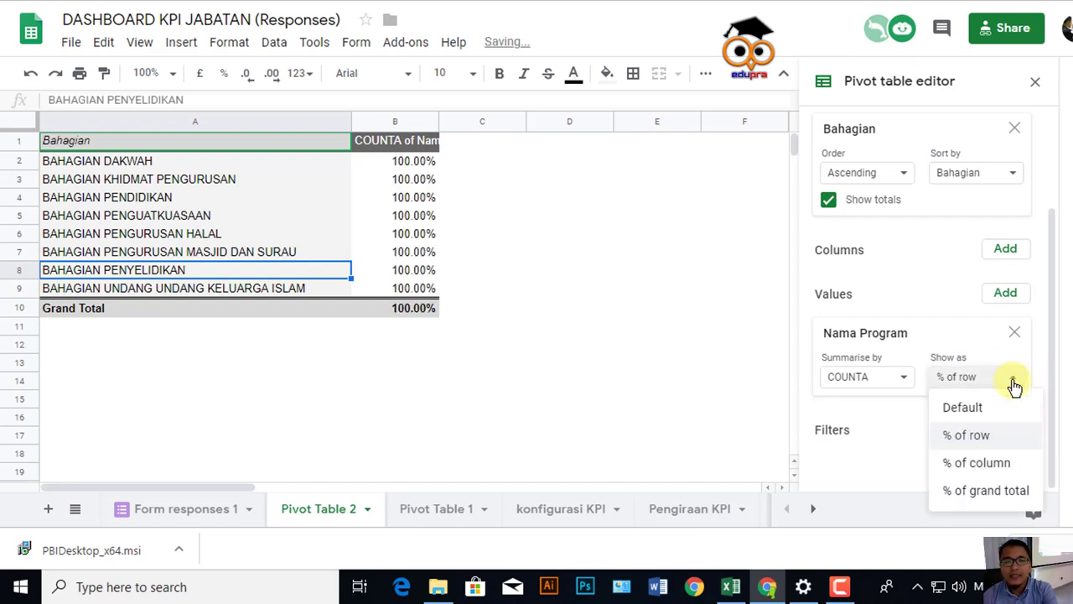
{"action": "left_click", "coordinate": [1001, 458]}
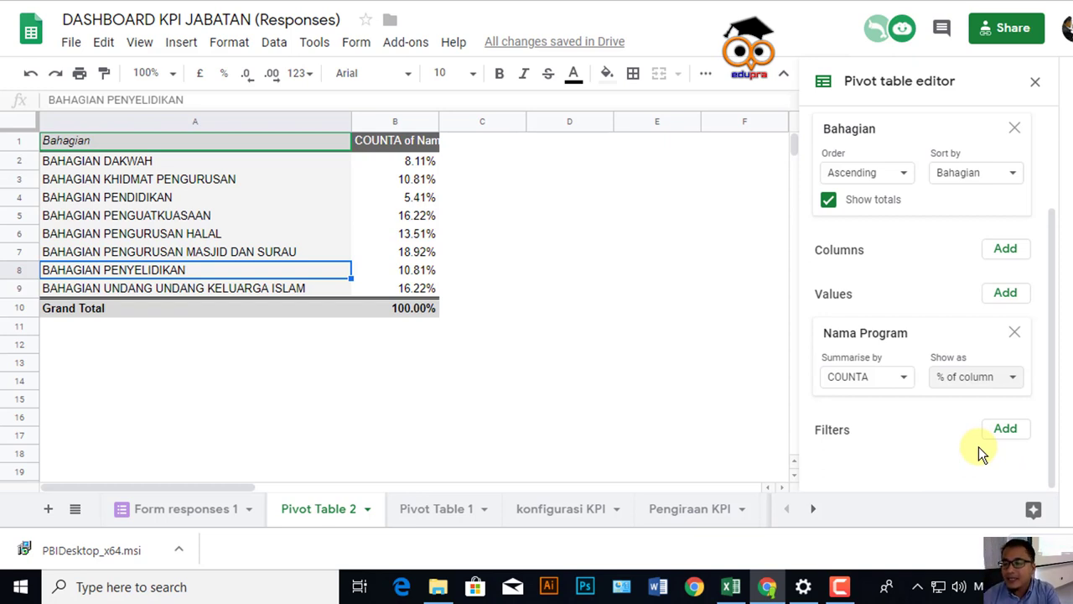
{"action": "left_click", "coordinate": [1016, 379]}
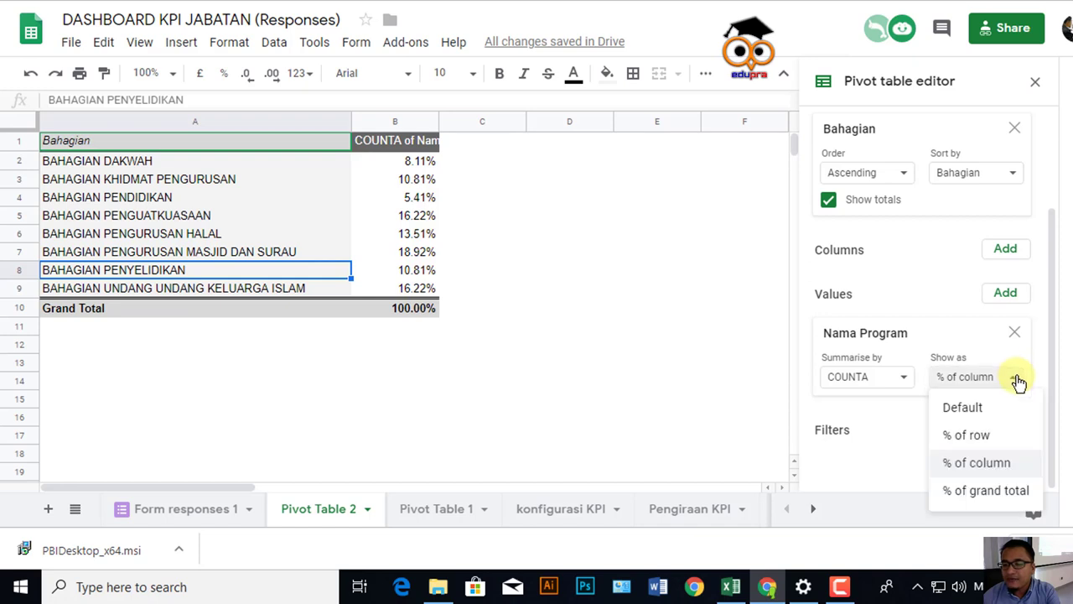
{"action": "left_click", "coordinate": [988, 411]}
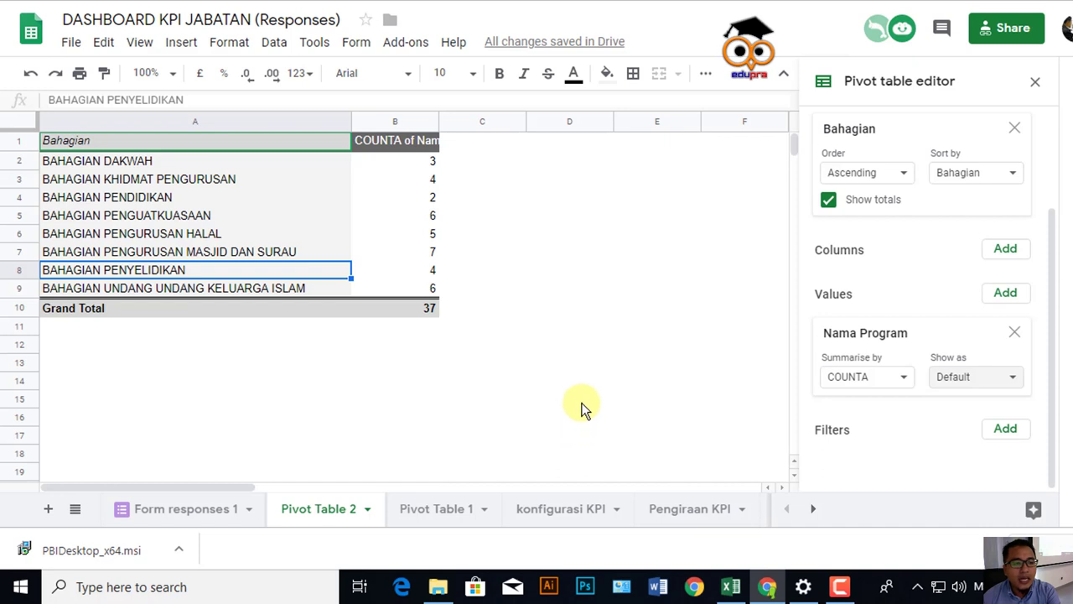
- Examine the response columns from Tempat Program to P.I.C on the Form responses 1 sheet for possible filter fields
{"action": "scroll", "coordinate": [583, 409], "scroll_direction": "down", "scroll_amount": 2}
{"action": "scroll", "coordinate": [582, 410], "scroll_direction": "up", "scroll_amount": 2}
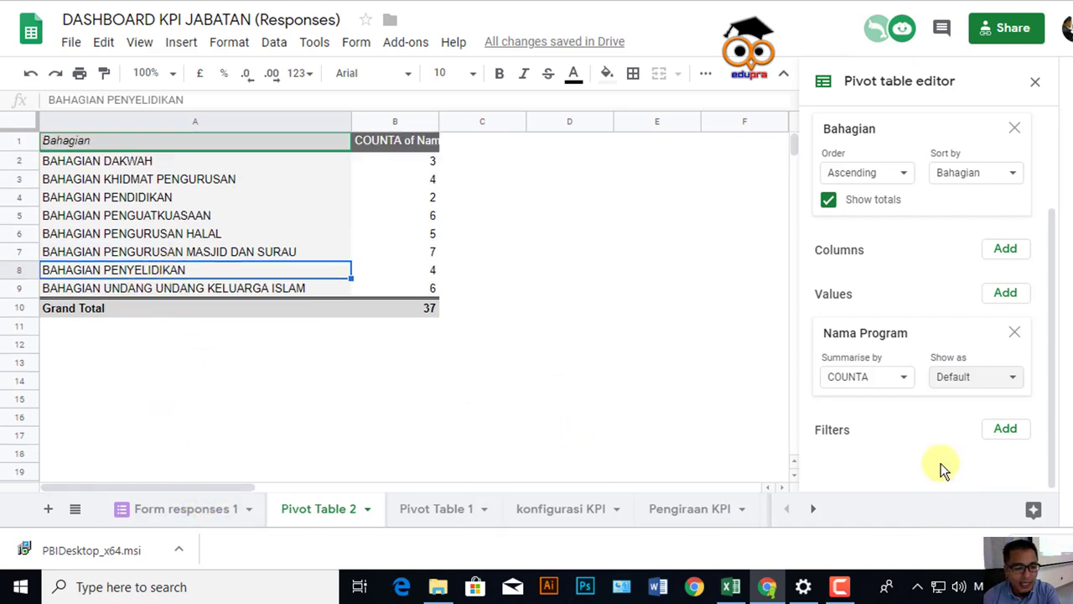
{"action": "left_click", "coordinate": [186, 512]}
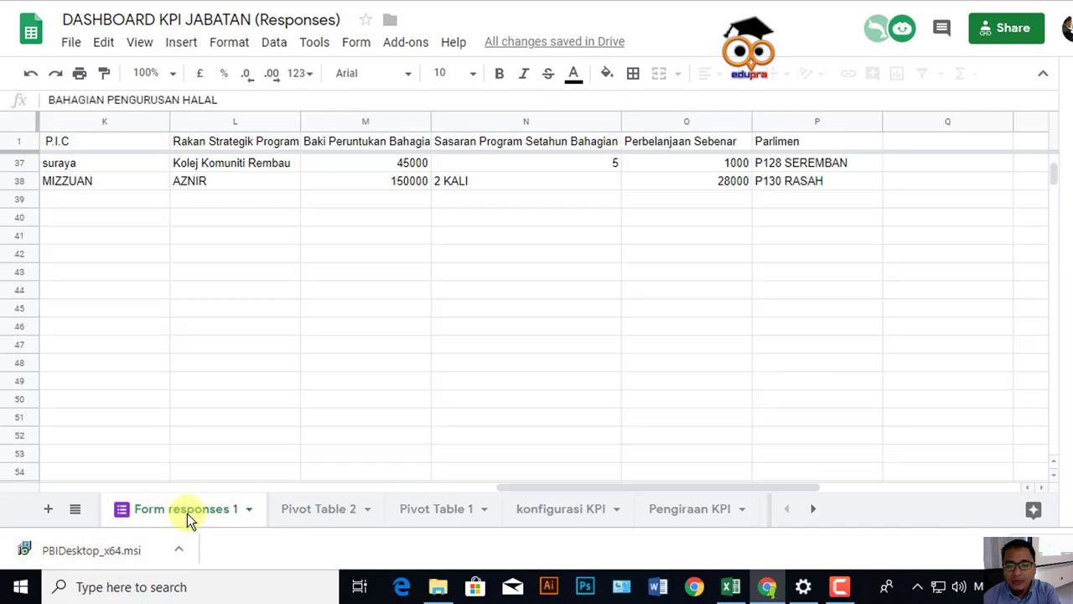
{"action": "left_click_drag", "start_coordinate": [726, 487], "coordinate": [509, 487]}
{"action": "scroll", "coordinate": [529, 424], "scroll_direction": "up", "scroll_amount": 4}
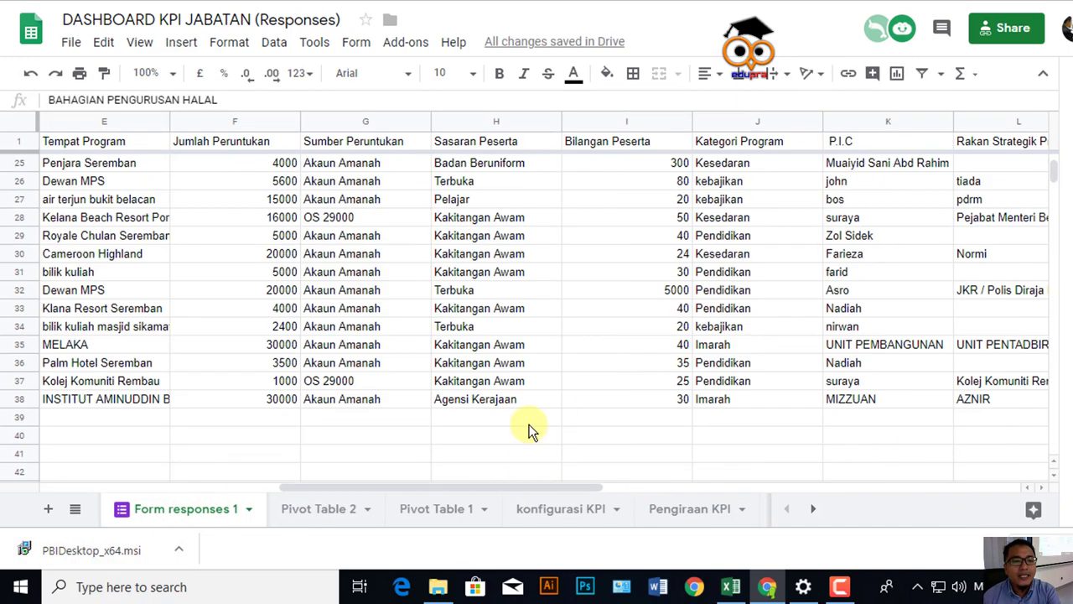
{"action": "scroll", "coordinate": [532, 425], "scroll_direction": "up", "scroll_amount": 3}
{"action": "scroll", "coordinate": [532, 425], "scroll_direction": "up", "scroll_amount": 2}
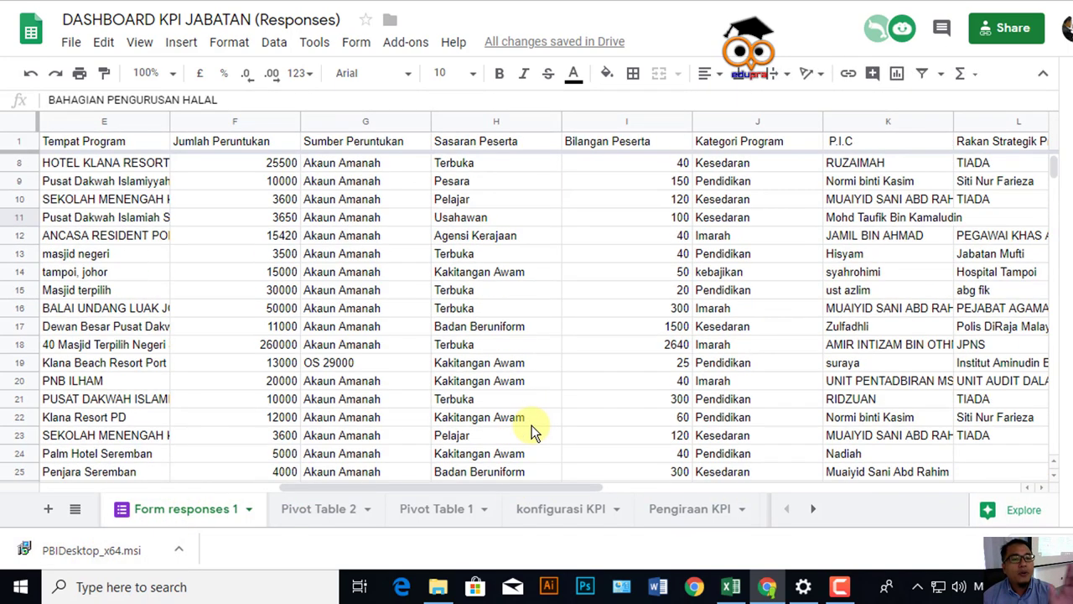
{"action": "scroll", "coordinate": [532, 425], "scroll_direction": "up", "scroll_amount": 2}
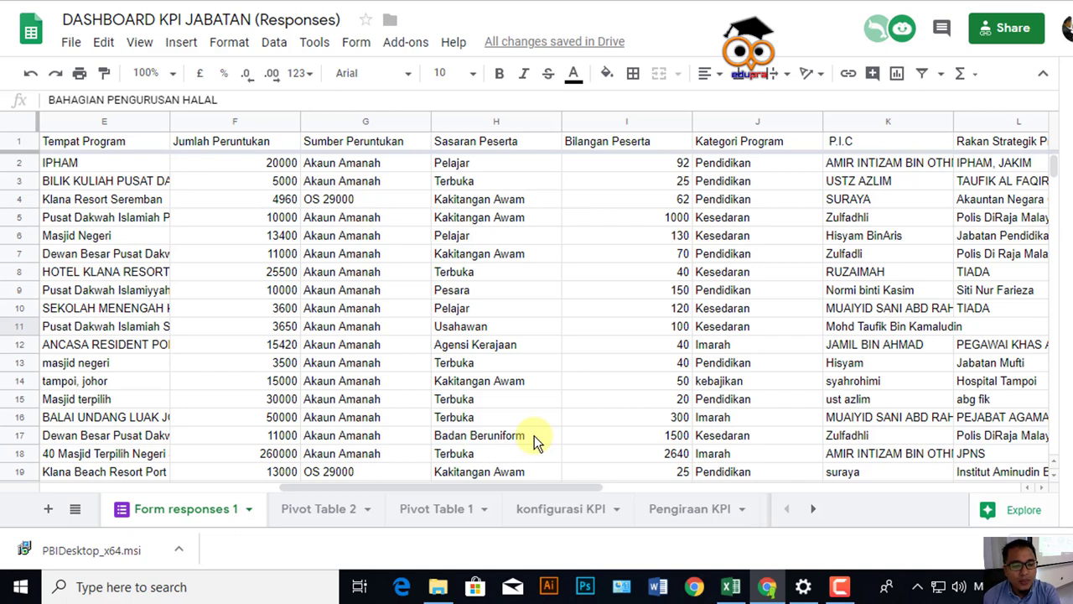
- Return to Pivot Table 2 and add Sumber Peruntukan as a filter field
{"action": "left_click", "coordinate": [313, 511]}
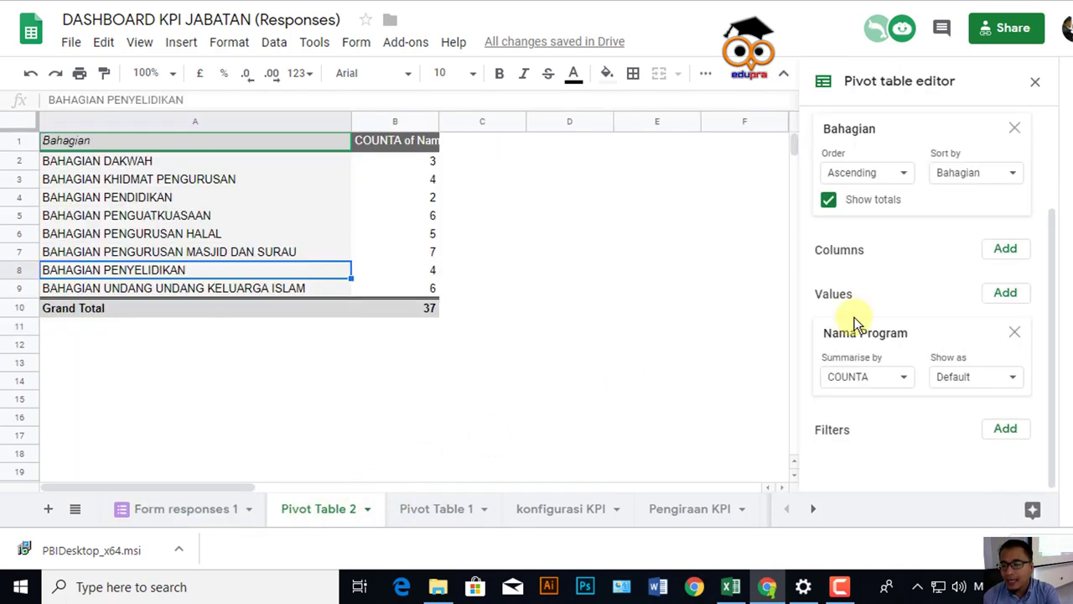
{"action": "left_click", "coordinate": [1010, 431]}
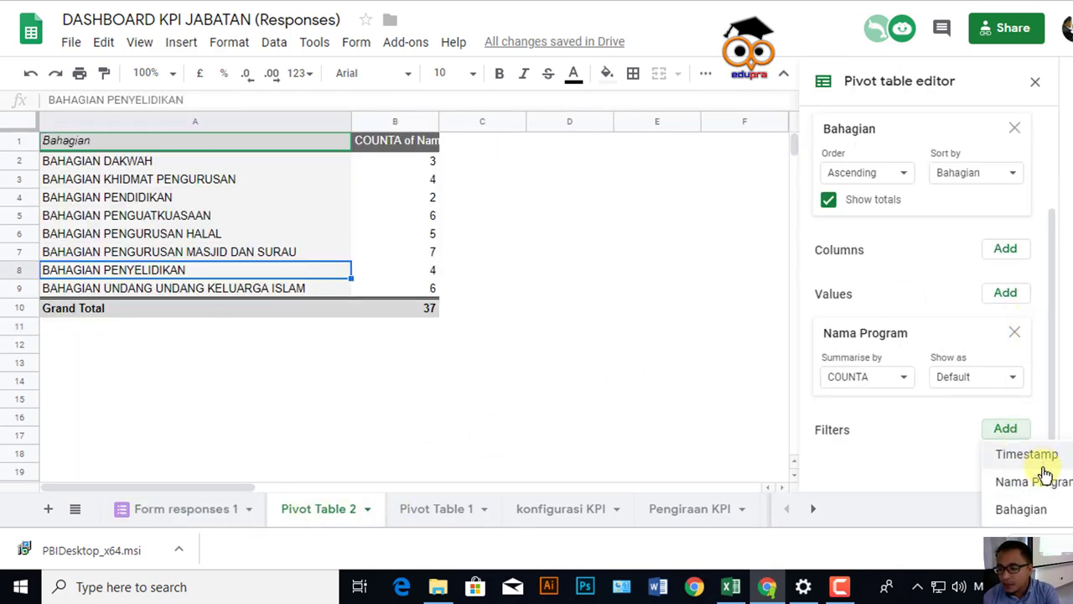
{"action": "scroll", "coordinate": [1046, 475], "scroll_direction": "down", "scroll_amount": 5}
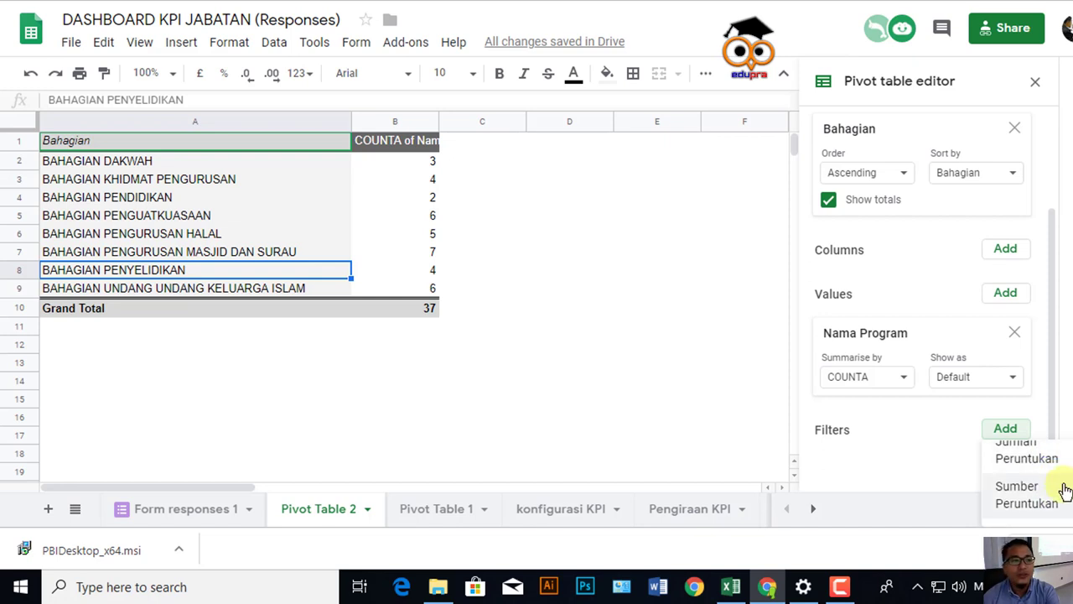
{"action": "left_click", "coordinate": [1049, 494]}
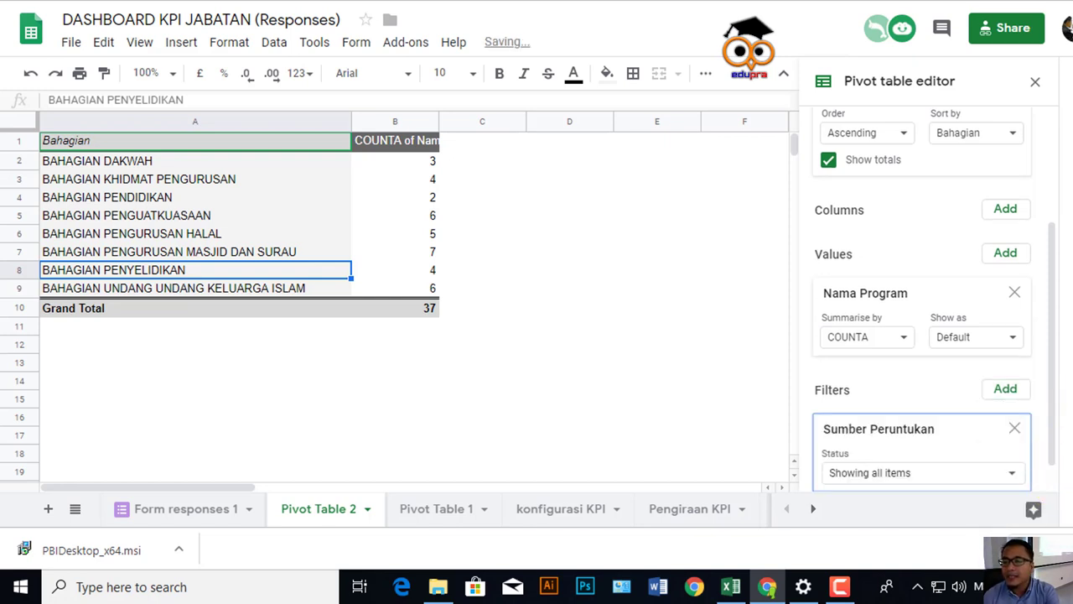
{"action": "left_click_drag", "start_coordinate": [1048, 352], "coordinate": [1047, 412]}
- Exclude OS 29000 from the Sumber Peruntukan filter so that only Akaun Amanah is included
{"action": "left_click", "coordinate": [1018, 440]}
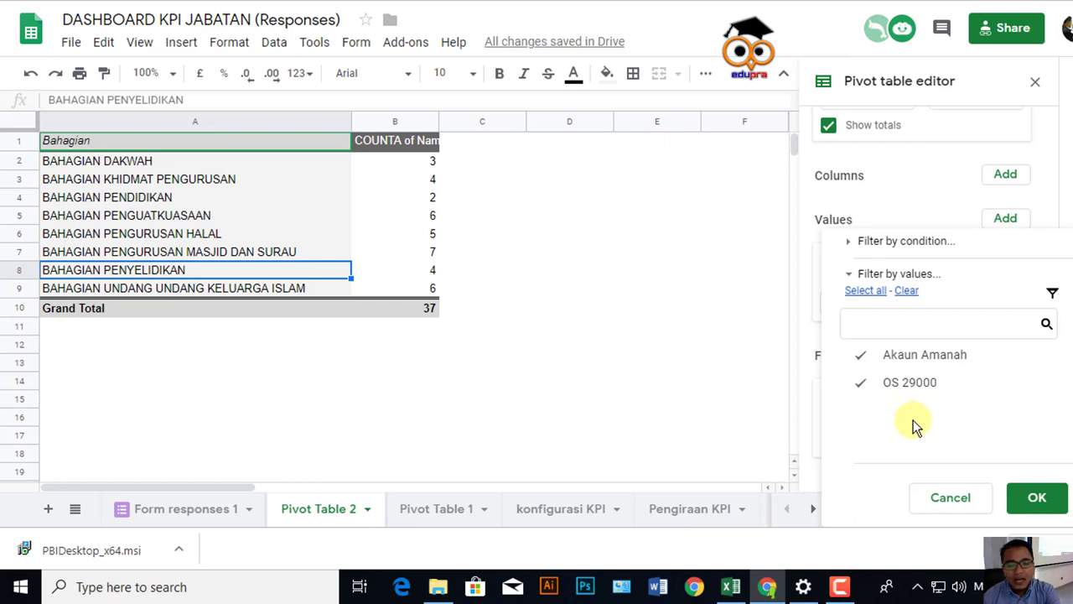
{"action": "left_click", "coordinate": [859, 384]}
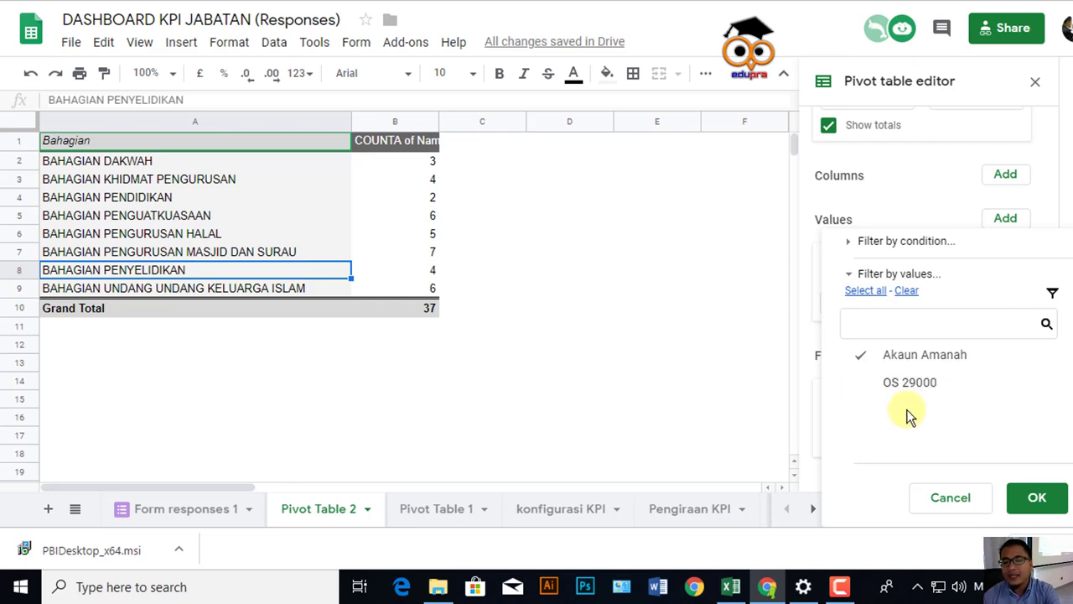
{"action": "left_click", "coordinate": [1037, 499]}
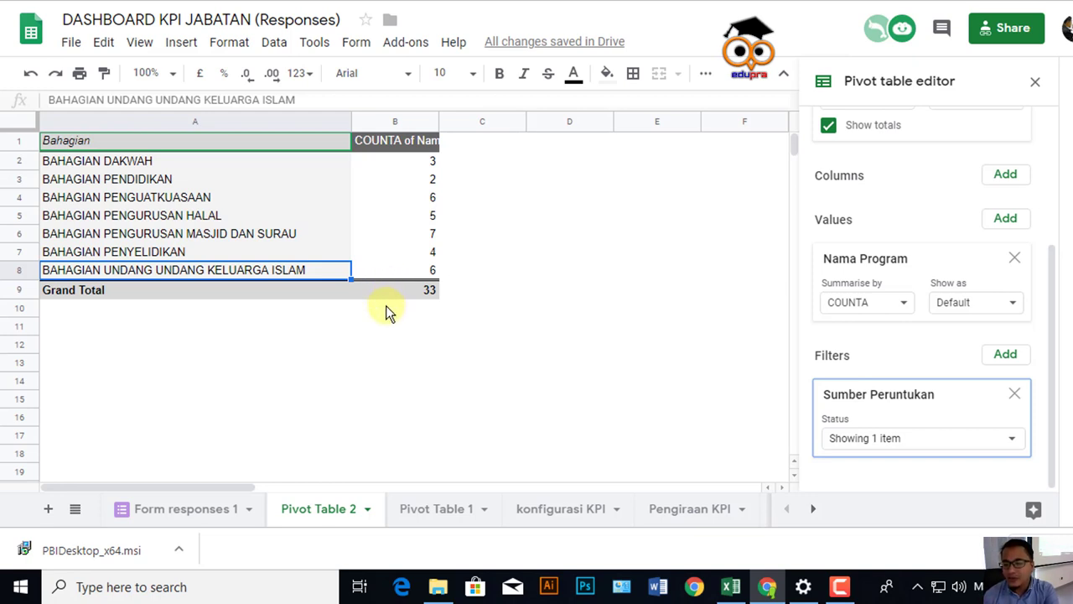
- Set the Sumber Peruntukan filter to include both Akaun Amanah and OS 29000 again
{"action": "left_click", "coordinate": [1013, 441]}
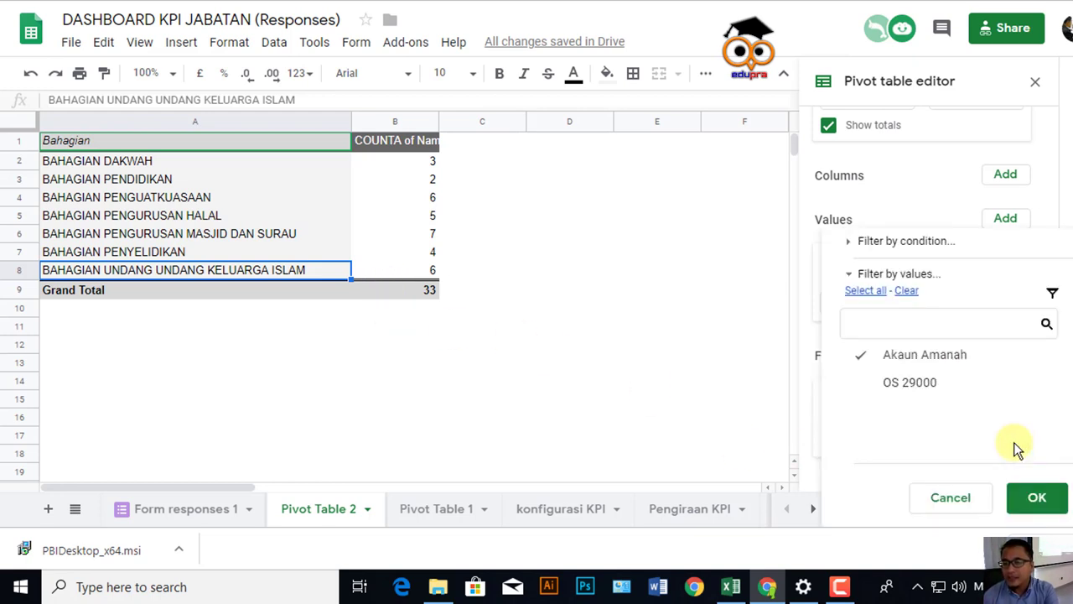
{"action": "left_click", "coordinate": [907, 291]}
{"action": "left_click", "coordinate": [892, 355]}
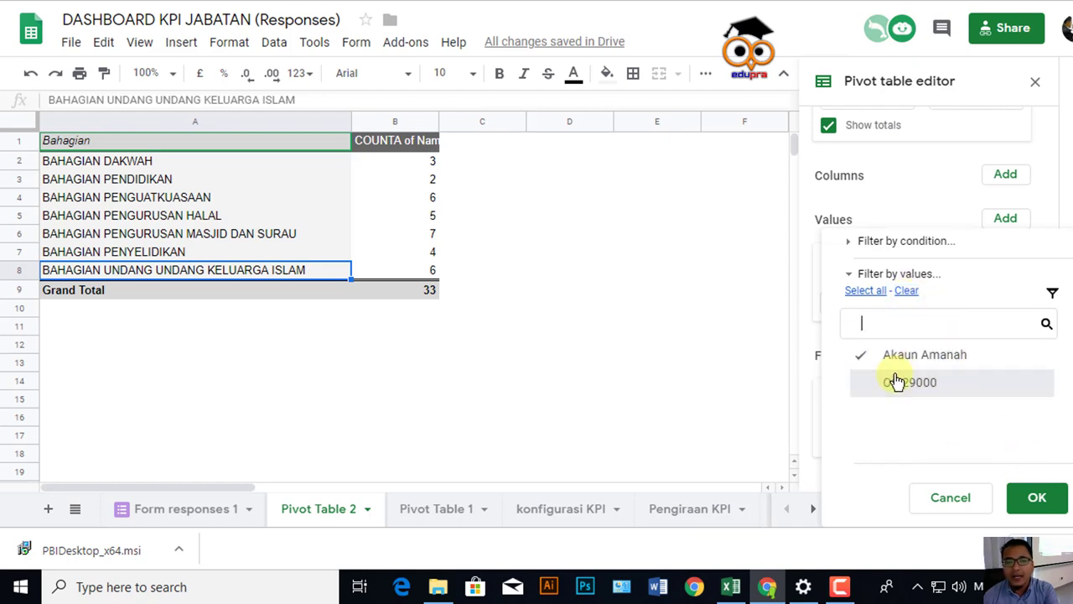
{"action": "left_click", "coordinate": [896, 382]}
{"action": "left_click", "coordinate": [1037, 498]}
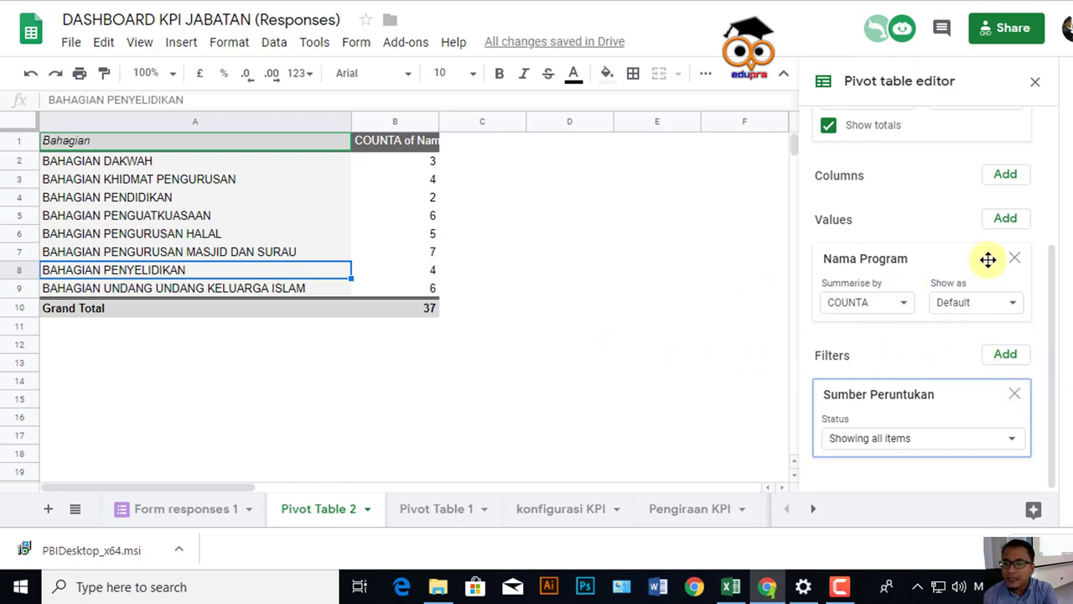
- Remove the Sumber Peruntukan filter from Pivot Table 2
{"action": "scroll", "coordinate": [987, 259], "scroll_direction": "up", "scroll_amount": 3}
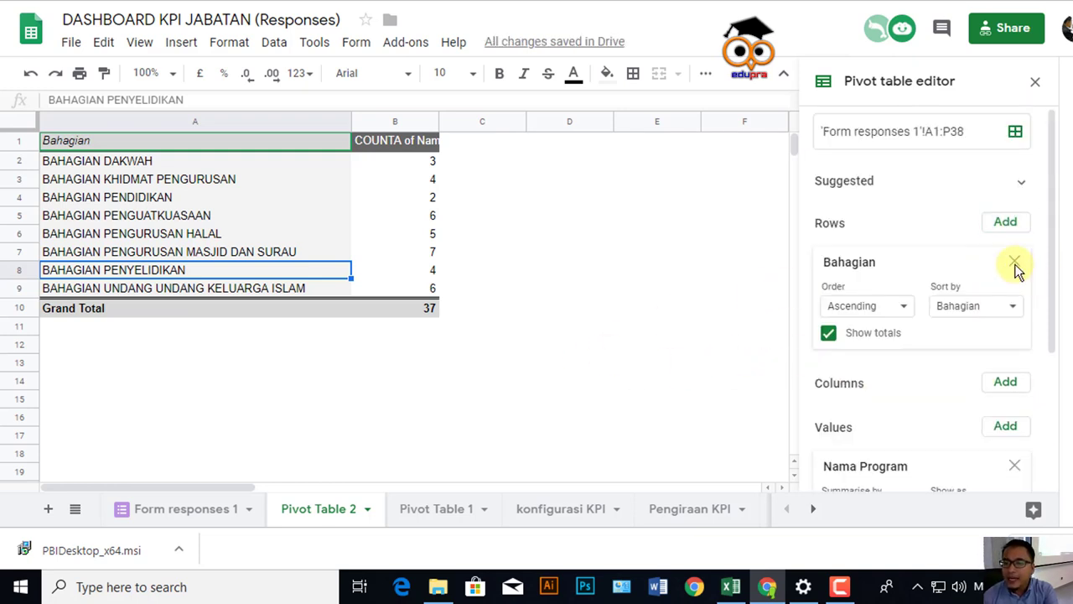
{"action": "scroll", "coordinate": [1014, 269], "scroll_direction": "down", "scroll_amount": 3}
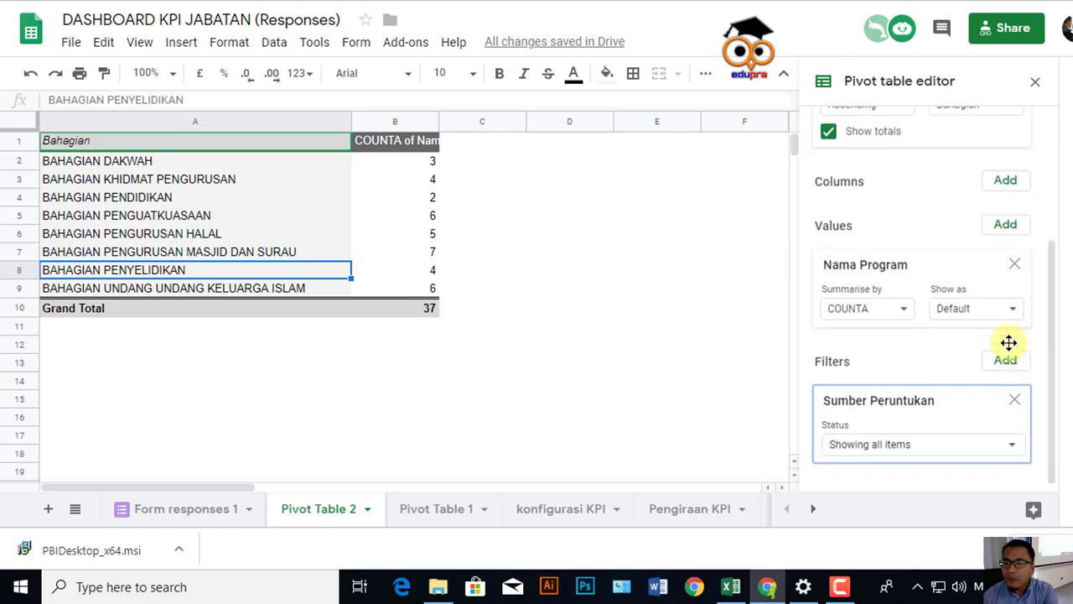
{"action": "left_click", "coordinate": [1015, 396]}
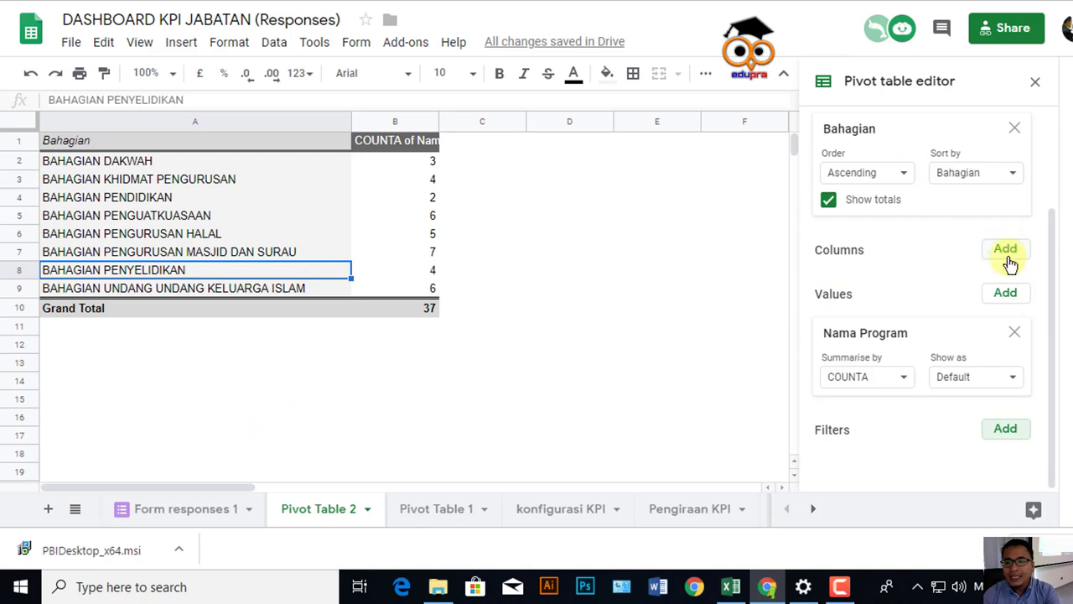
- Add Sumber Peruntukan as a column field in Pivot Table 2
{"action": "scroll", "coordinate": [871, 258], "scroll_direction": "up", "scroll_amount": 3}
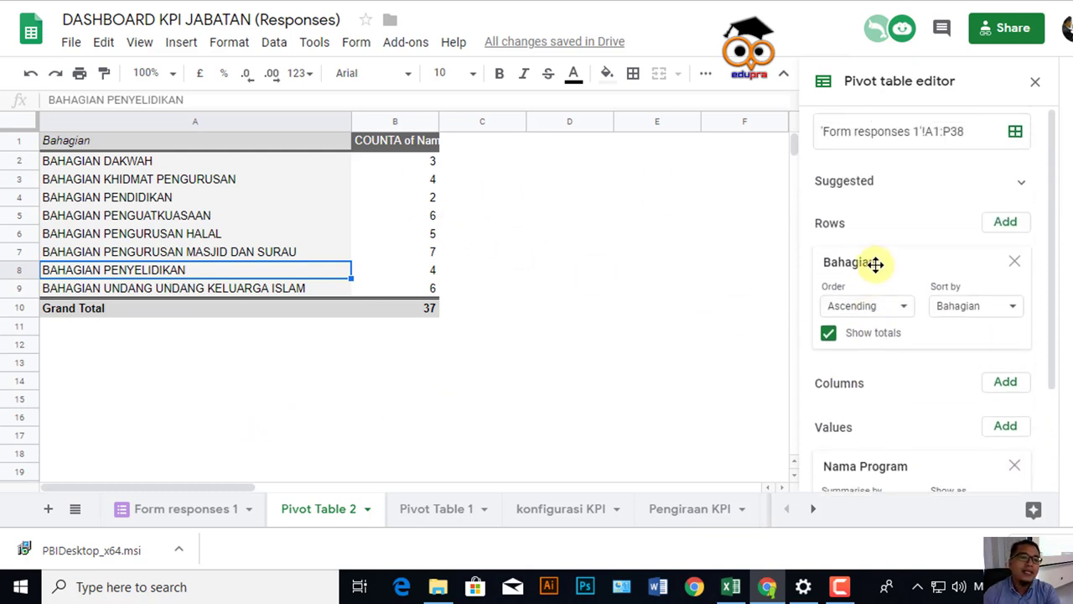
{"action": "scroll", "coordinate": [874, 263], "scroll_direction": "down", "scroll_amount": 2}
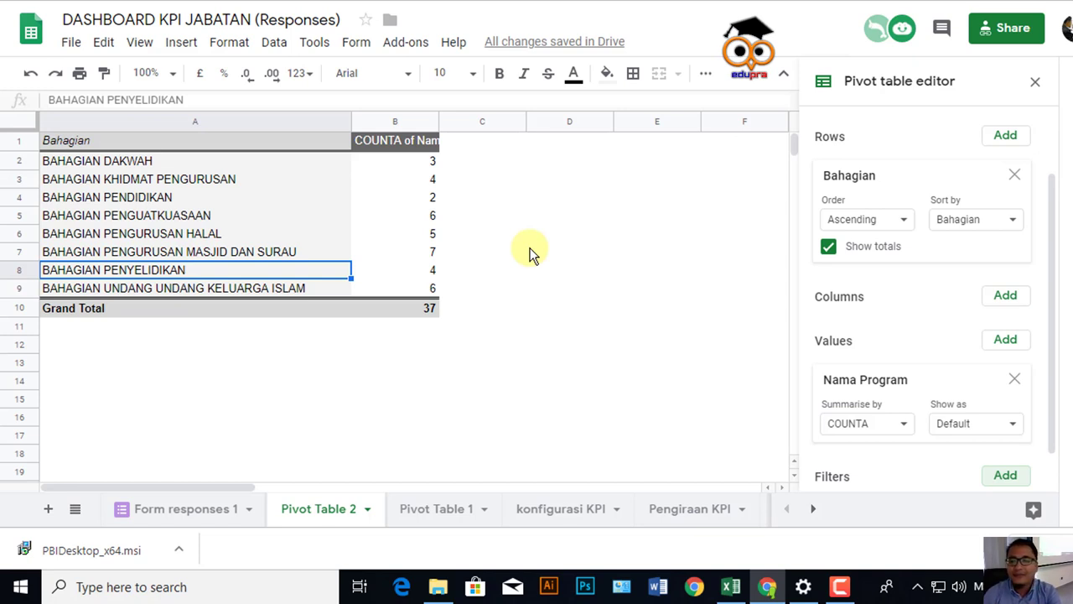
{"action": "left_click", "coordinate": [1007, 297]}
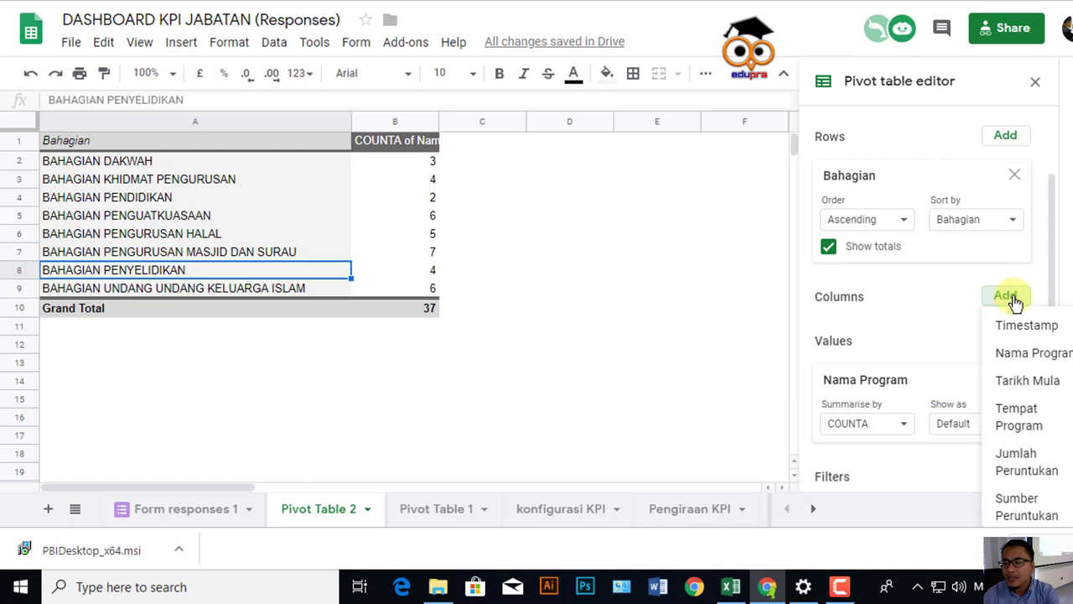
{"action": "left_click", "coordinate": [1039, 508]}
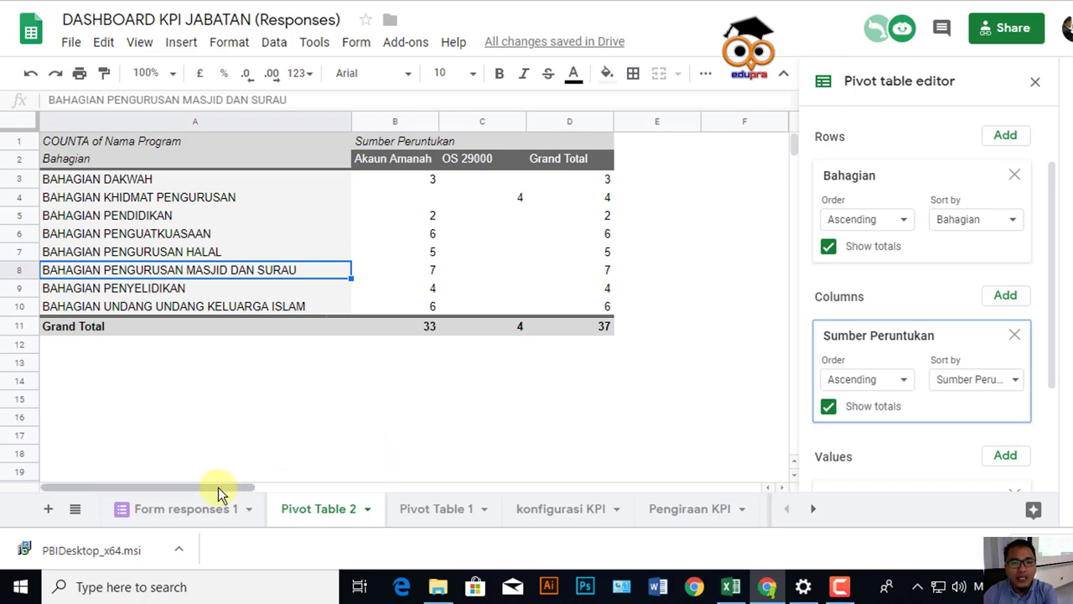
- Check the source columns in Form responses 1 and add Kategori Program as a second column field in Pivot Table 2
{"action": "left_click", "coordinate": [203, 513]}
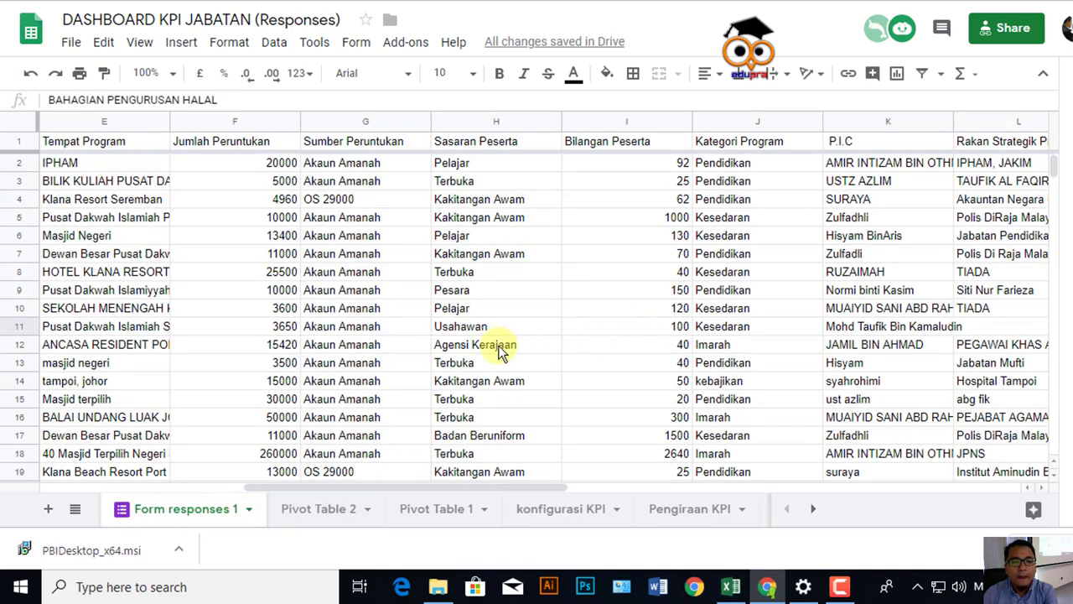
{"action": "scroll", "coordinate": [503, 356], "scroll_direction": "down", "scroll_amount": 5}
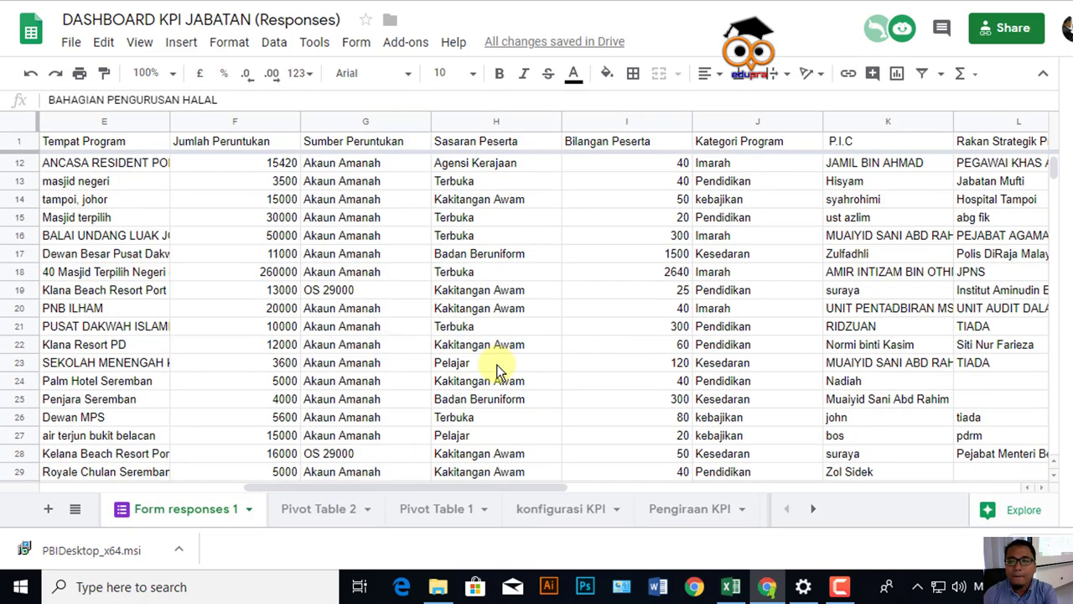
{"action": "scroll", "coordinate": [498, 374], "scroll_direction": "up", "scroll_amount": 5}
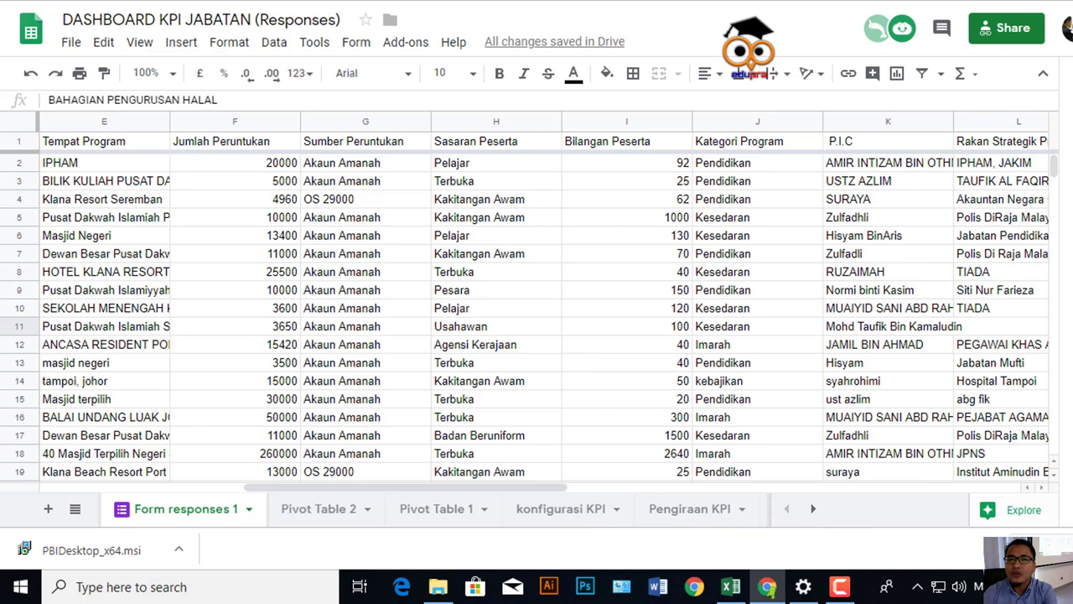
{"action": "left_click", "coordinate": [335, 510]}
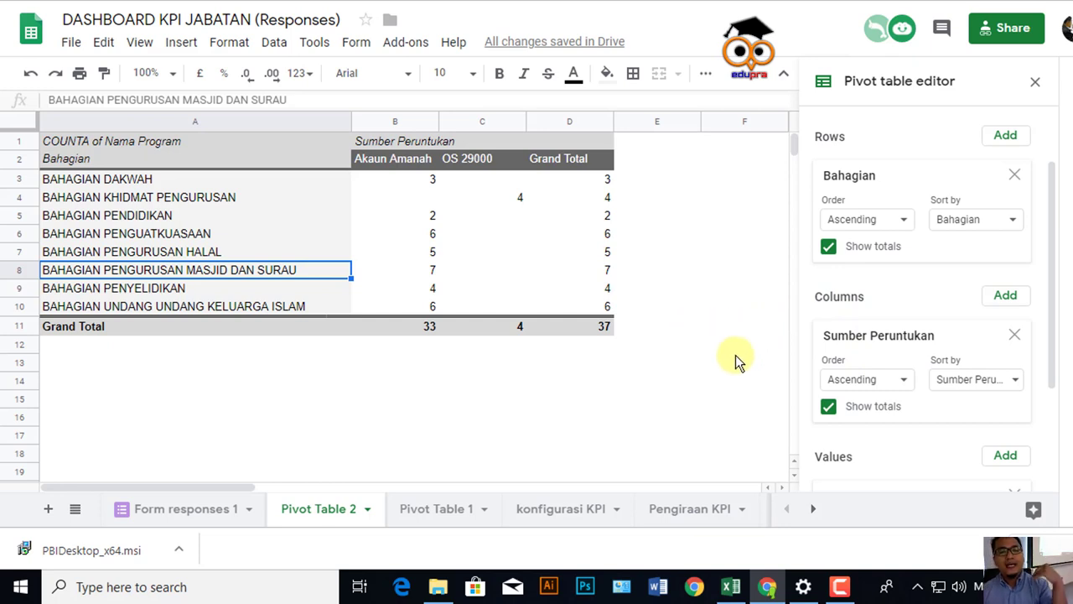
{"action": "left_click", "coordinate": [1005, 302]}
{"action": "scroll", "coordinate": [1055, 461], "scroll_direction": "down", "scroll_amount": 2}
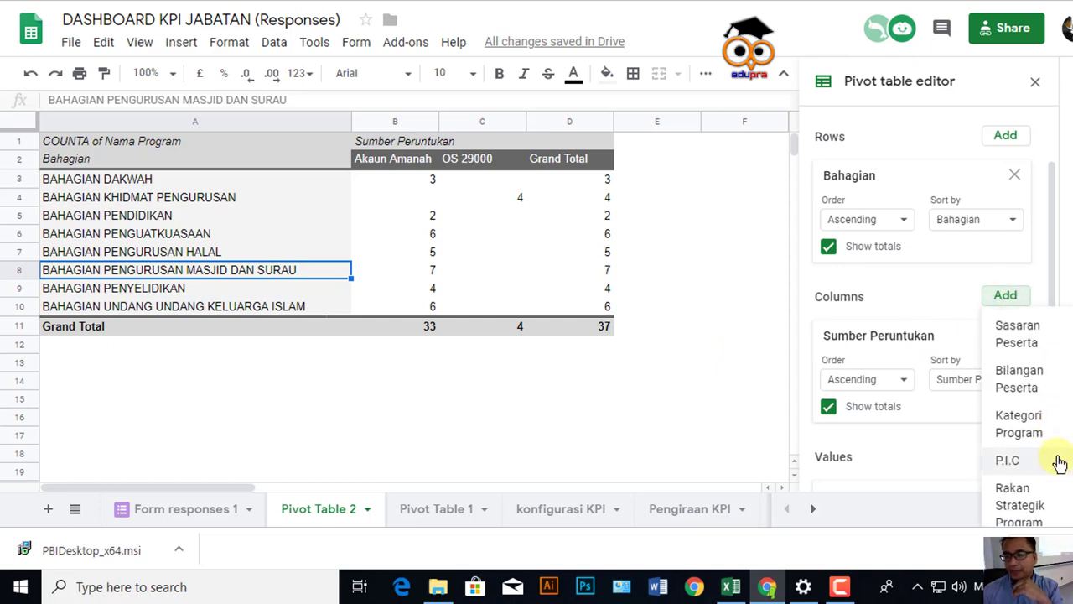
{"action": "left_click", "coordinate": [1018, 424]}
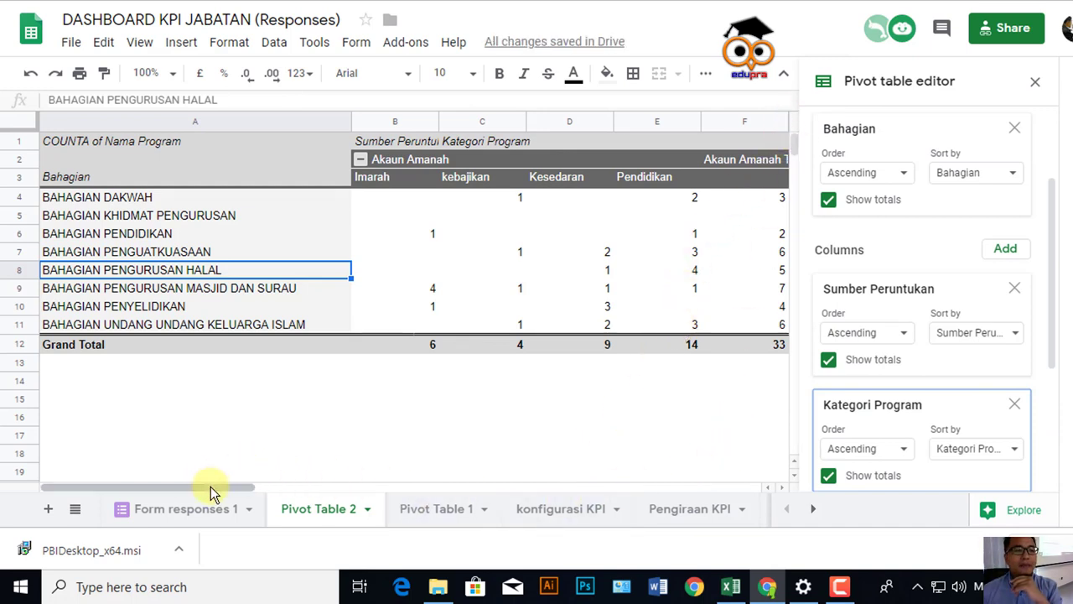
- Examine the program counts per Bahagian across the Kategori Program columns under Akaun Amanah and OS 29000
{"action": "left_click_drag", "start_coordinate": [229, 491], "coordinate": [264, 489]}
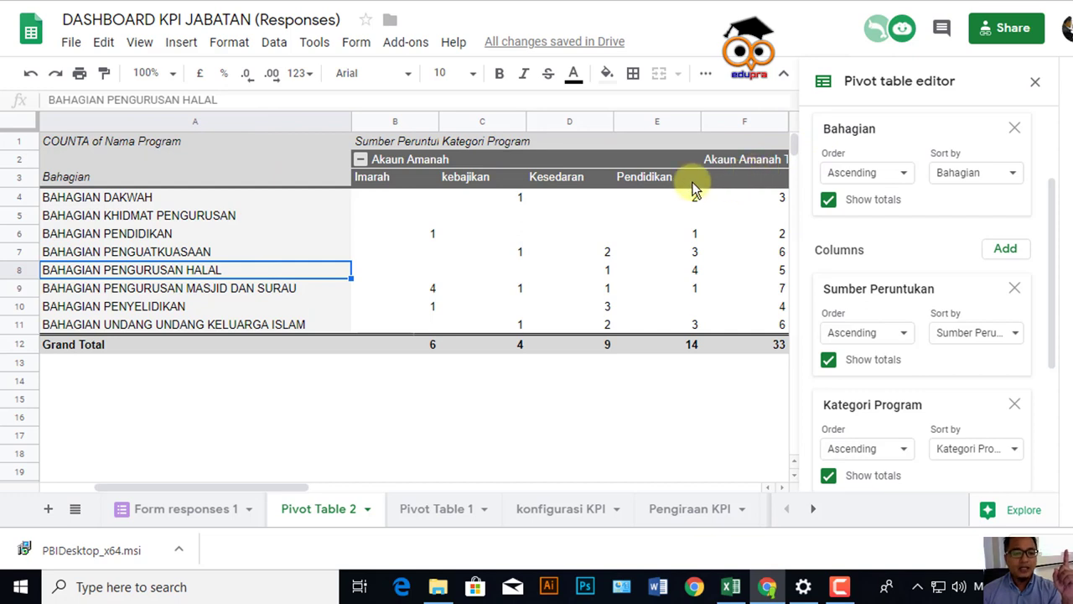
{"action": "left_click_drag", "start_coordinate": [291, 485], "coordinate": [359, 491]}
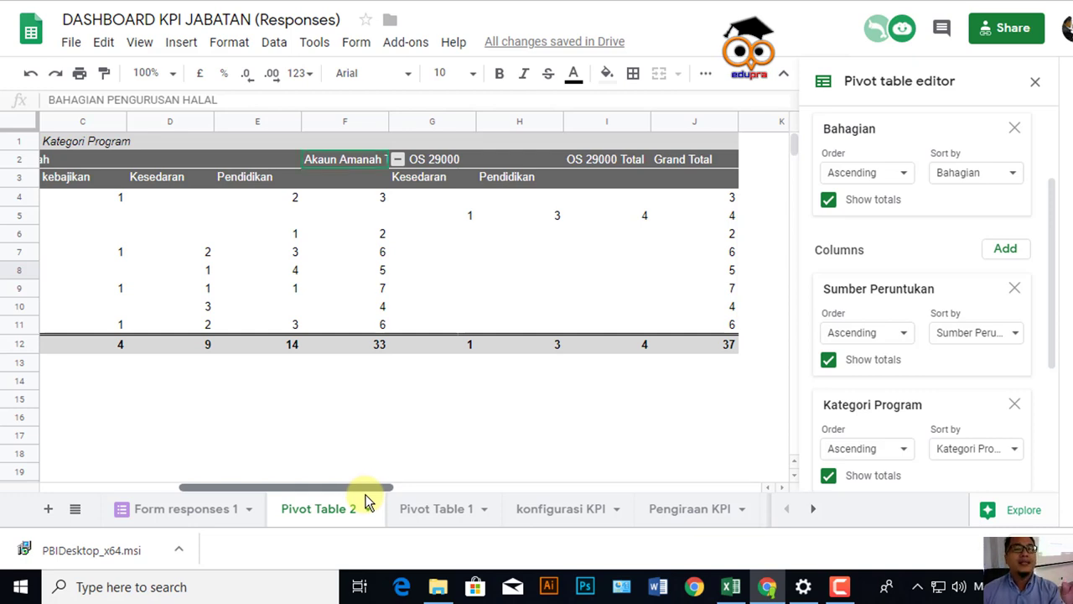
{"action": "left_click_drag", "start_coordinate": [366, 495], "coordinate": [308, 494]}
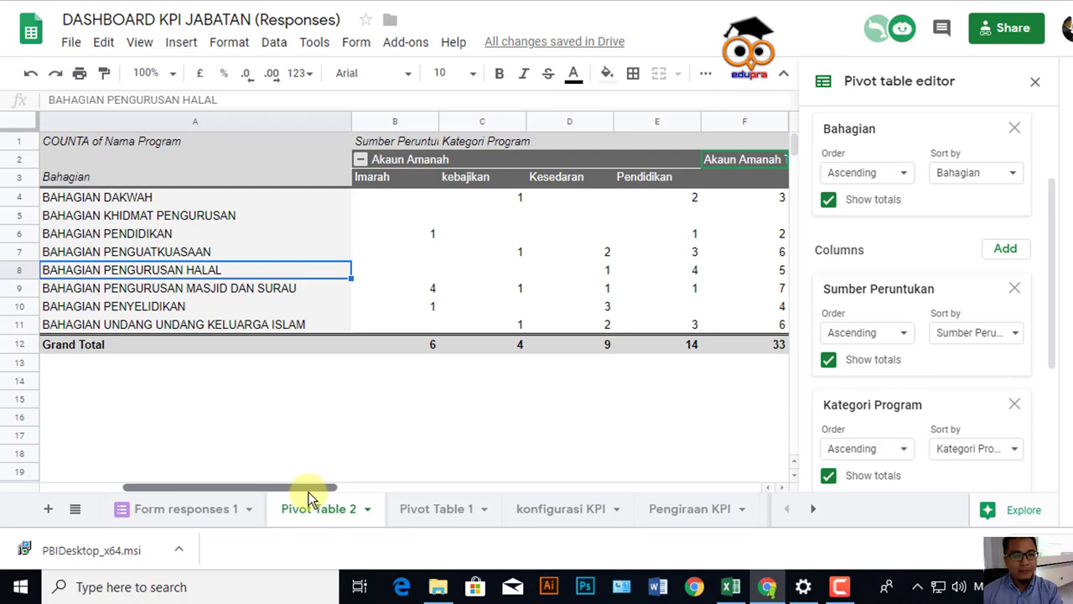
{"action": "mouse_move", "coordinate": [309, 496]}
{"action": "left_mouse_down"}
{"action": "mouse_move", "coordinate": [327, 492]}
{"action": "mouse_move", "coordinate": [309, 494]}
{"action": "left_mouse_up"}
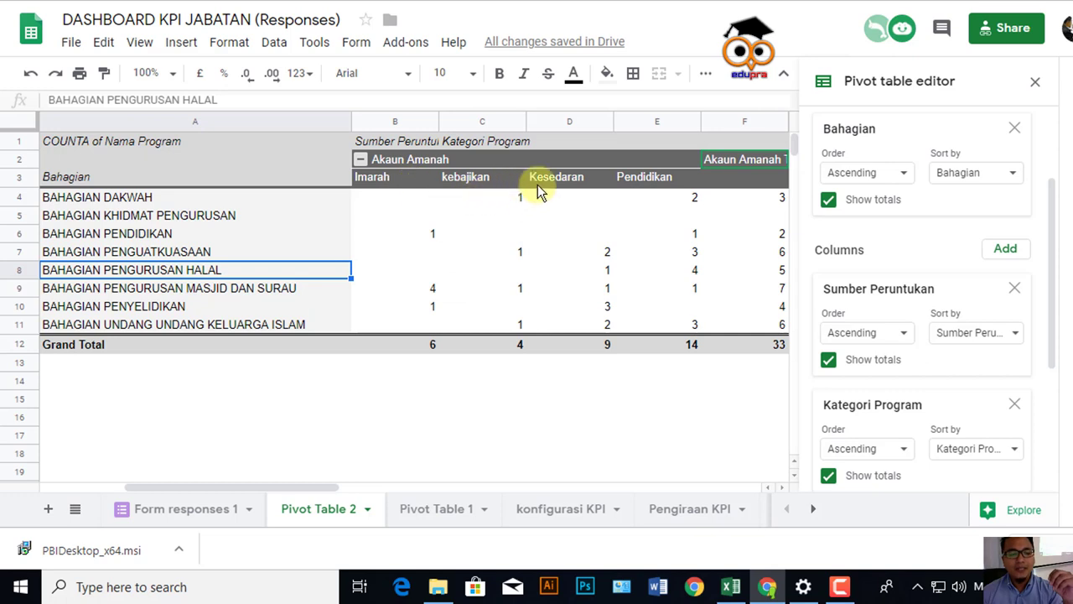
{"action": "left_click_drag", "start_coordinate": [265, 490], "coordinate": [385, 480]}
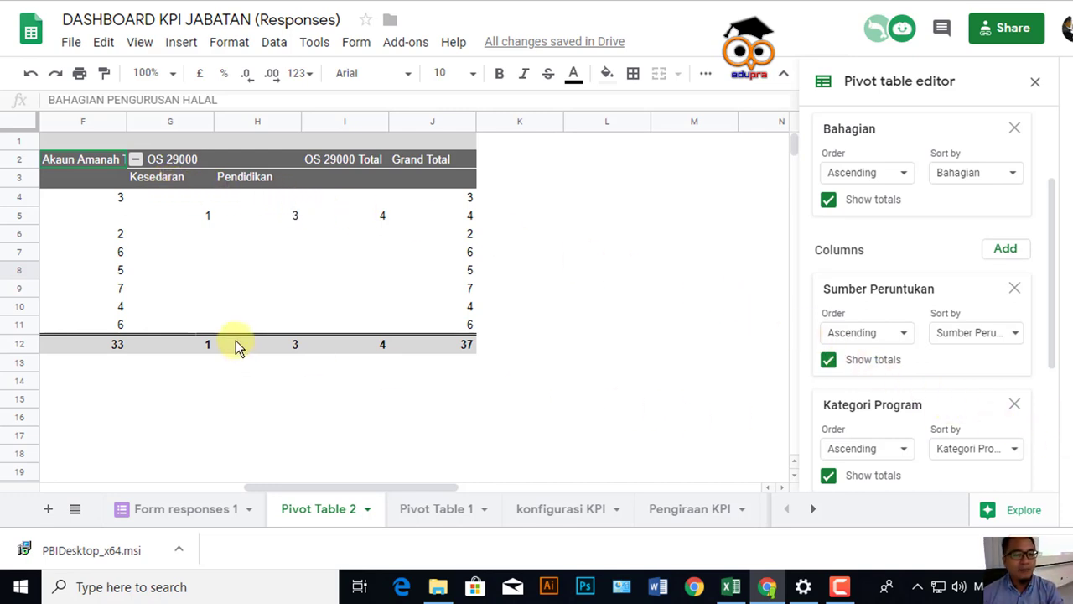
{"action": "scroll", "coordinate": [252, 285], "scroll_direction": "down", "scroll_amount": 1}
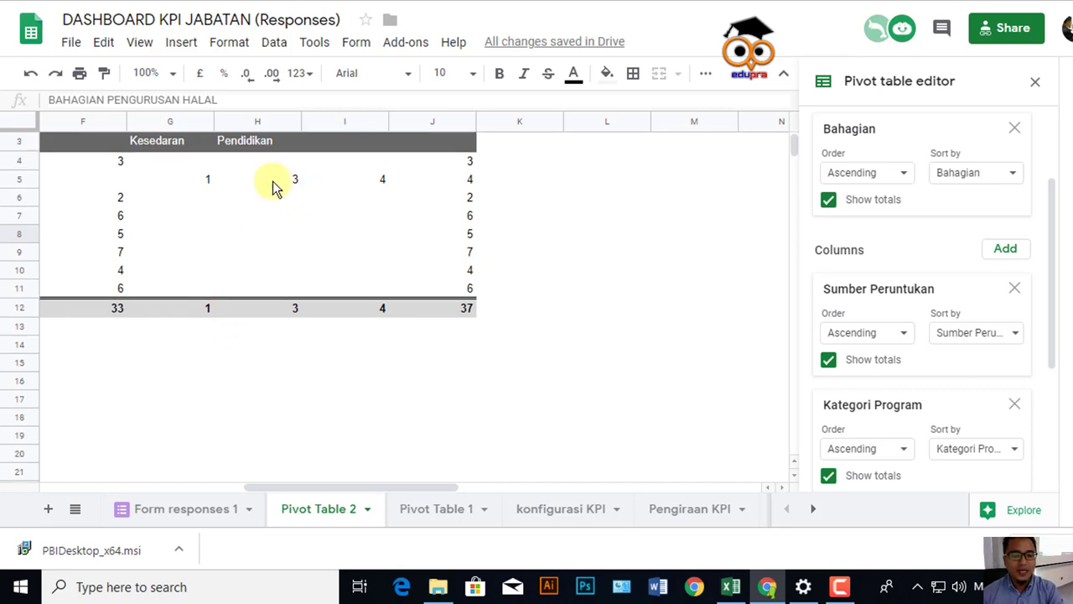
{"action": "left_click_drag", "start_coordinate": [408, 487], "coordinate": [180, 486]}
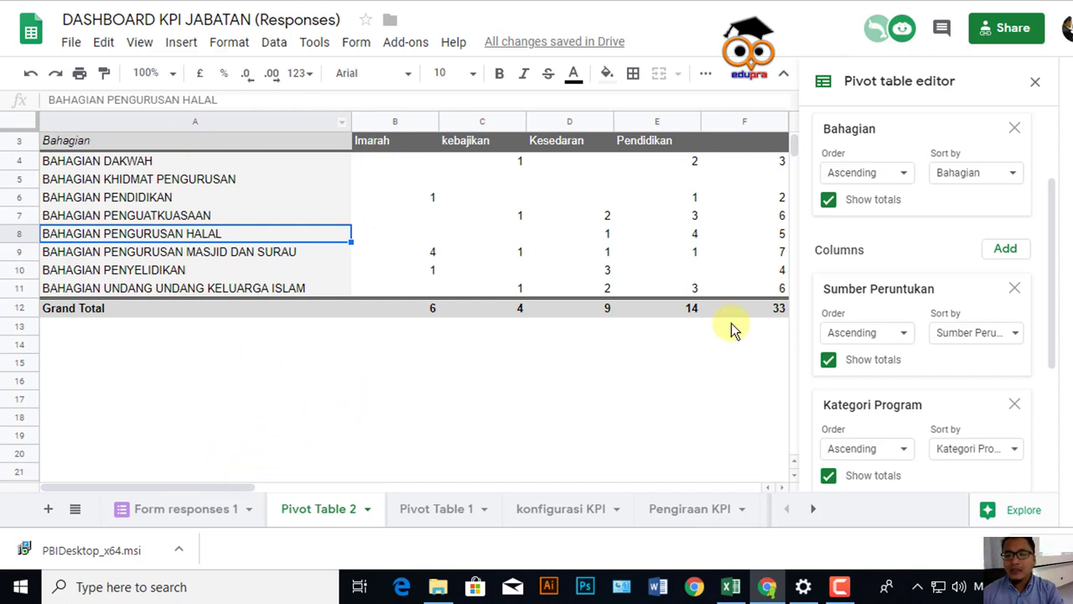
{"action": "scroll", "coordinate": [979, 295], "scroll_direction": "down", "scroll_amount": 1}
{"action": "scroll", "coordinate": [985, 304], "scroll_direction": "up", "scroll_amount": 1}
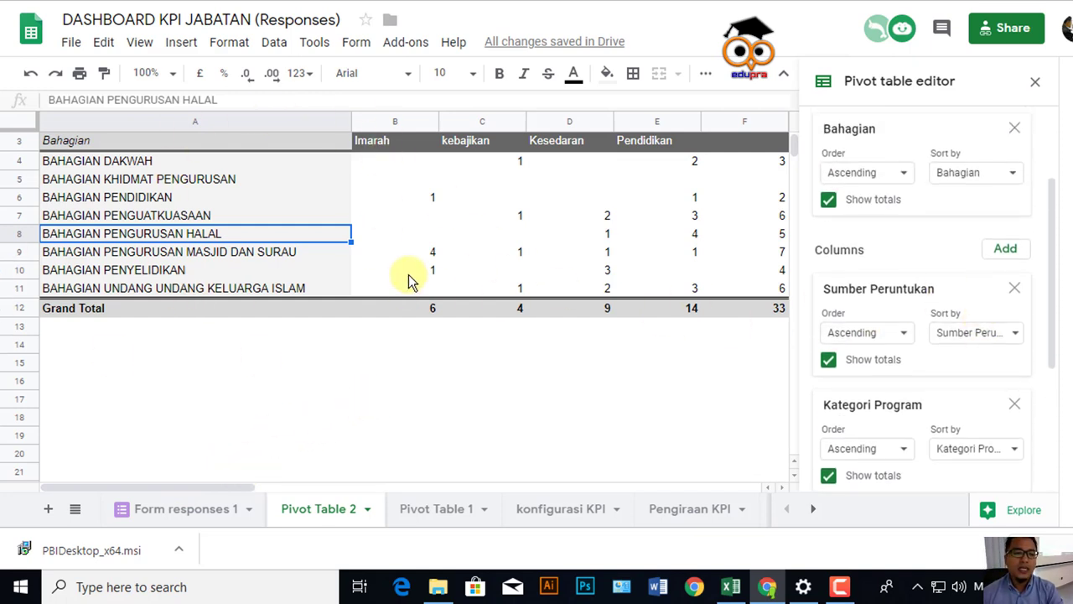
{"action": "scroll", "coordinate": [410, 281], "scroll_direction": "up", "scroll_amount": 1}
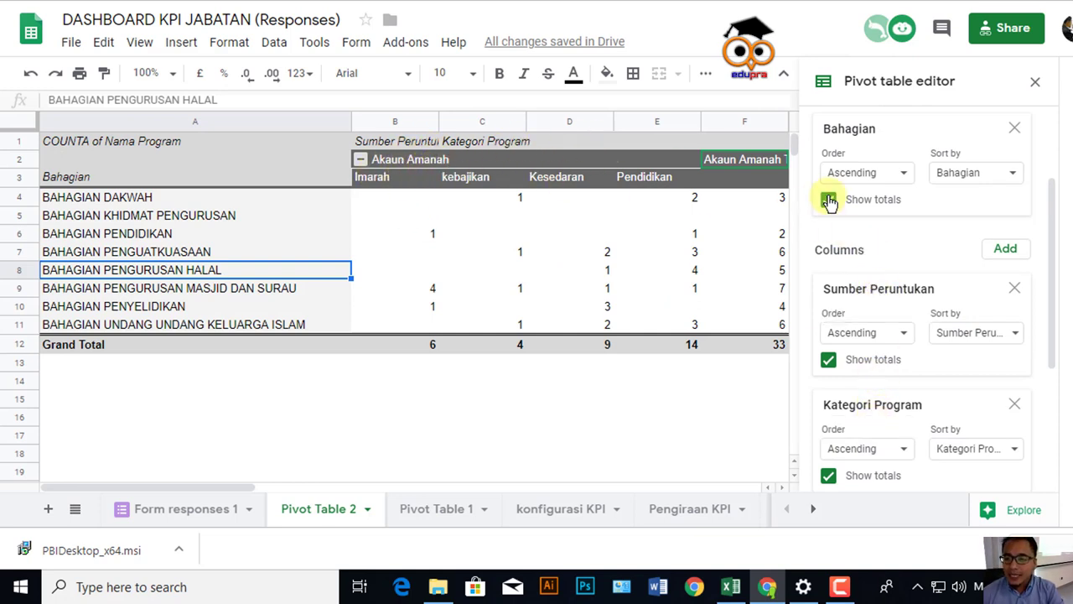
- Move Kategori Program above Sumber Peruntukan in the column fields and inspect the Akaun Amanah and OS 29000 headings under Kesedaran
{"action": "left_click_drag", "start_coordinate": [915, 412], "coordinate": [907, 292]}
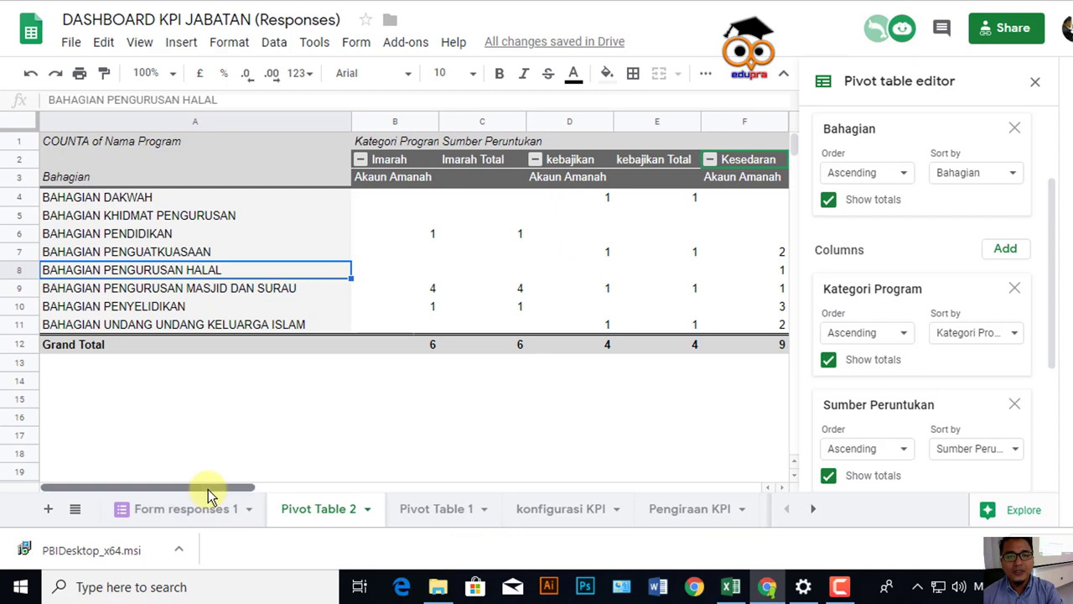
{"action": "left_click_drag", "start_coordinate": [208, 489], "coordinate": [318, 486]}
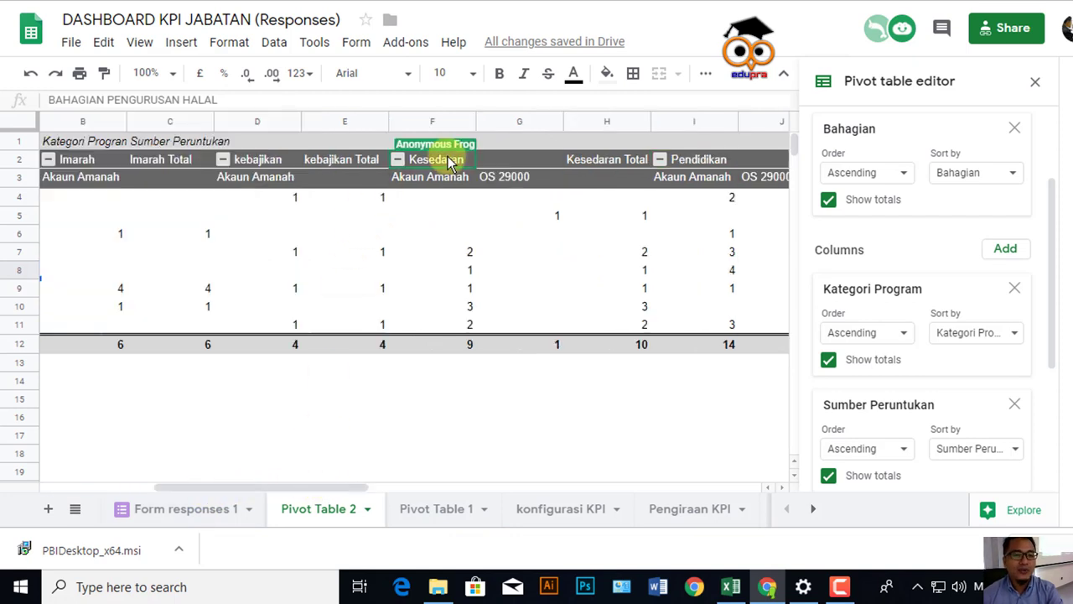
{"action": "left_click", "coordinate": [437, 181]}
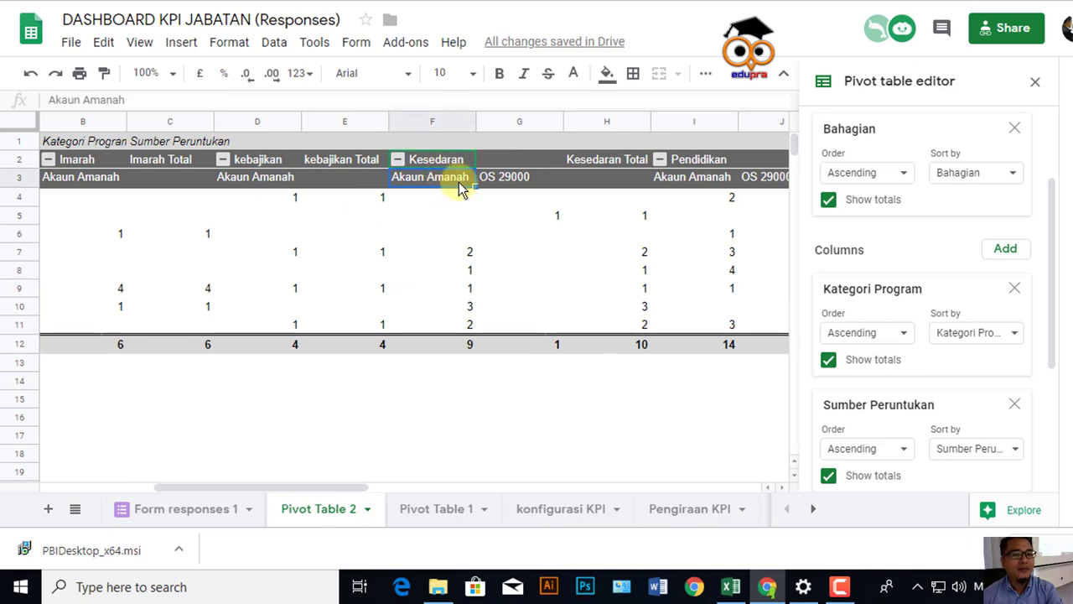
{"action": "left_click", "coordinate": [506, 187]}
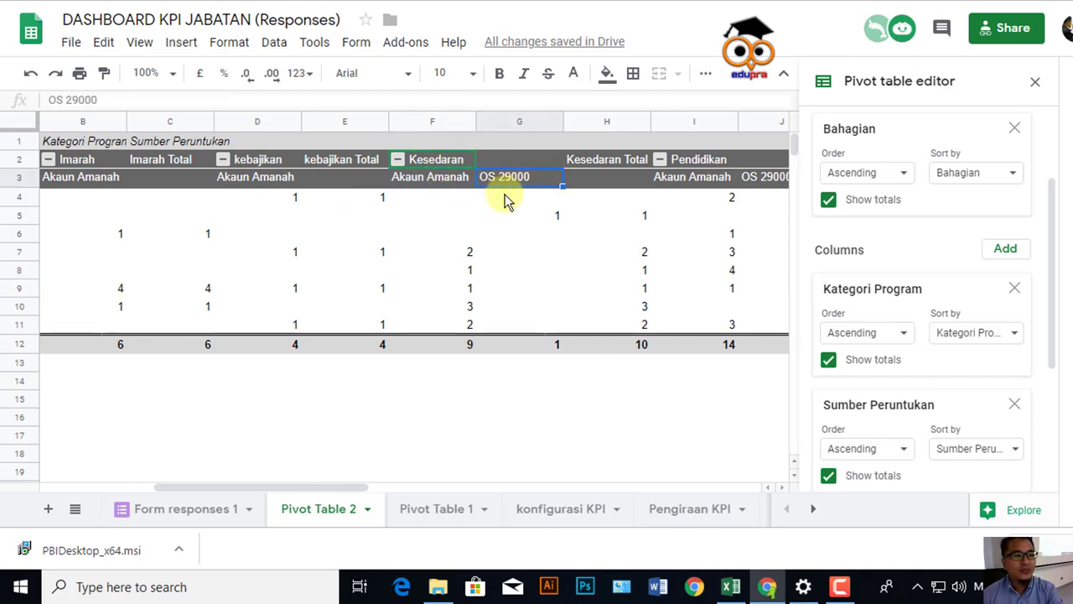
- Centre-align the contents of pivot table columns B through L
{"action": "left_click", "coordinate": [88, 126]}
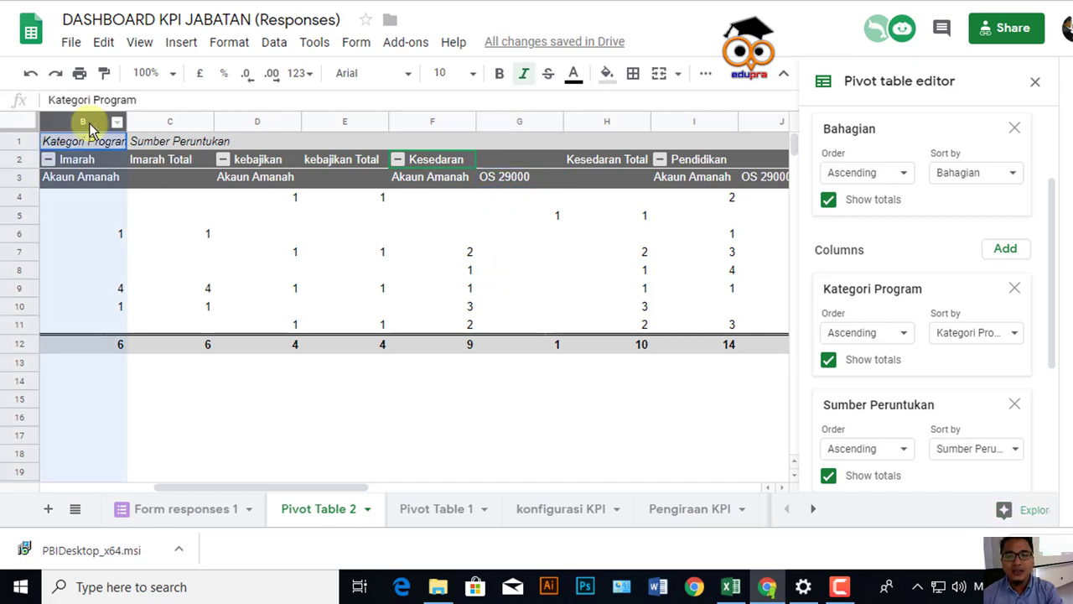
{"action": "left_click_drag", "start_coordinate": [89, 126], "coordinate": [642, 141]}
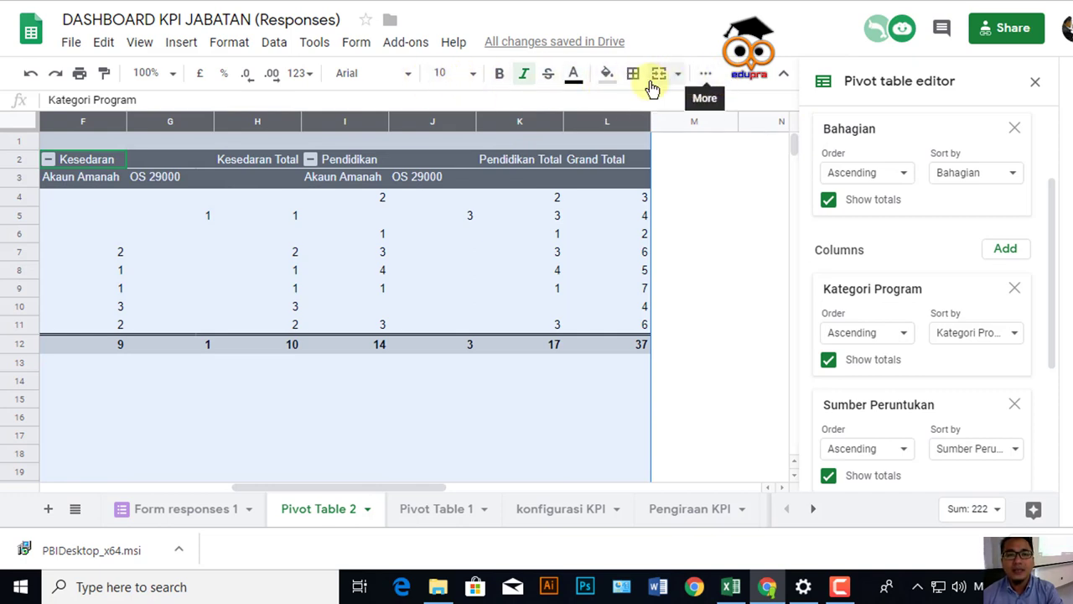
{"action": "left_click", "coordinate": [703, 75]}
{"action": "left_click", "coordinate": [446, 106]}
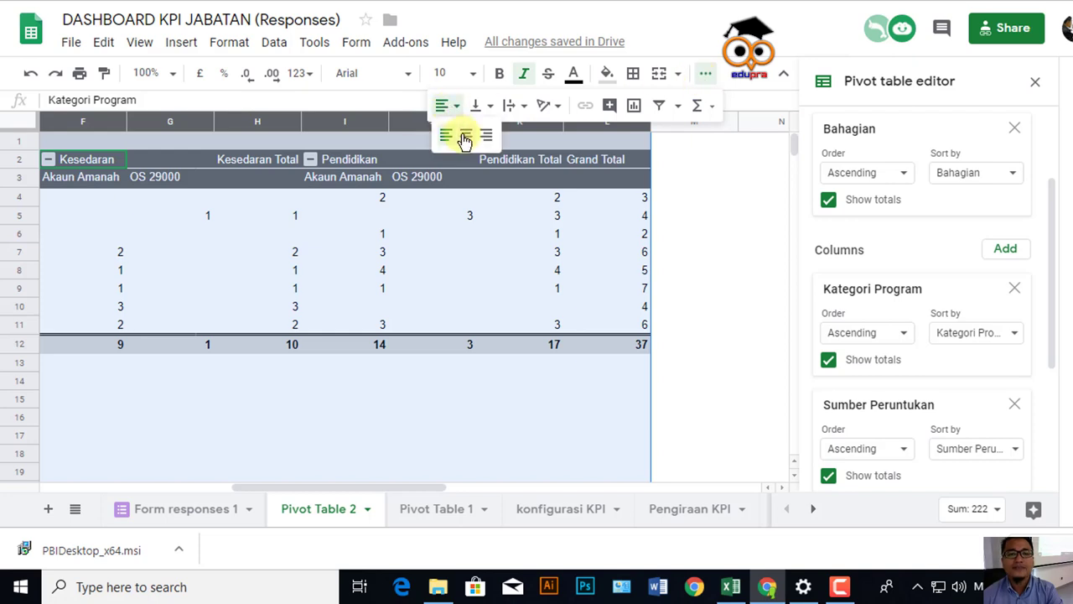
{"action": "left_click", "coordinate": [465, 138]}
{"action": "left_click", "coordinate": [707, 307]}
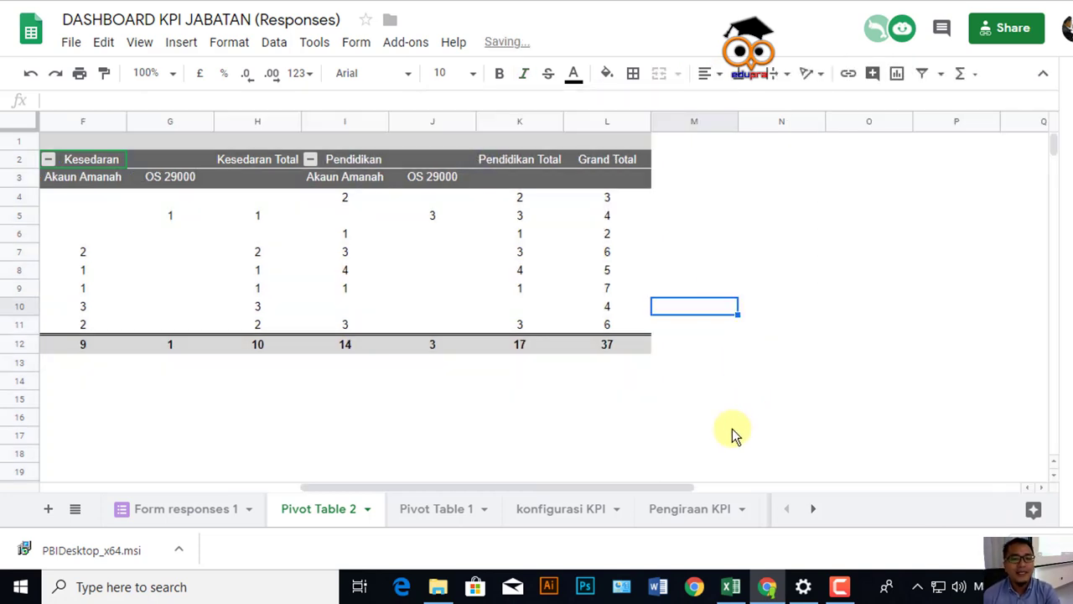
- Review Pivot Table 2's column fields and Bahagian rows against the source data in Form responses 1
{"action": "left_click", "coordinate": [512, 290]}
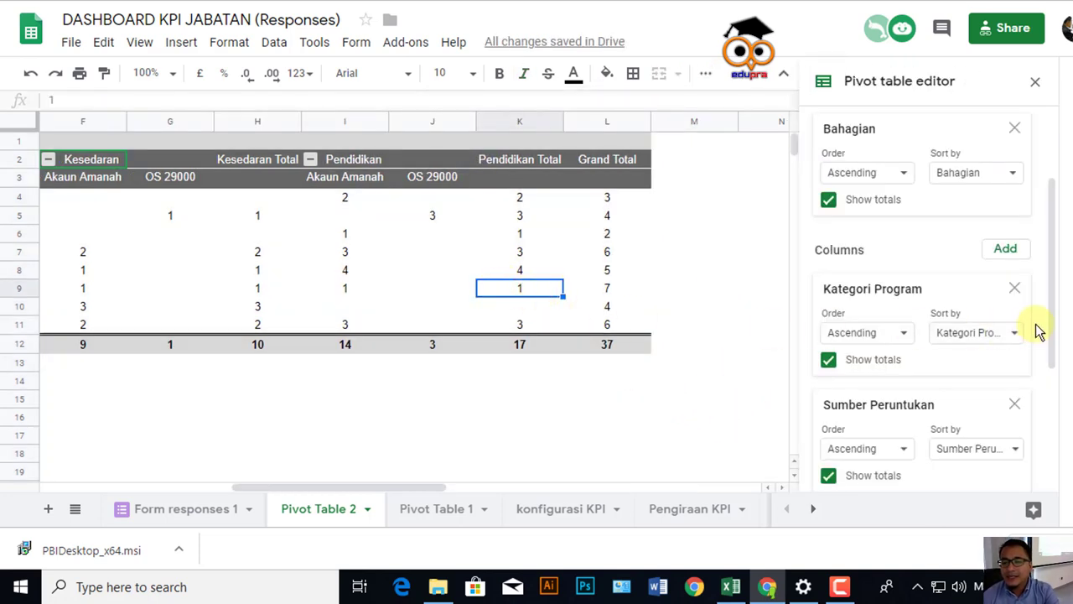
{"action": "scroll", "coordinate": [953, 330], "scroll_direction": "down", "scroll_amount": 1}
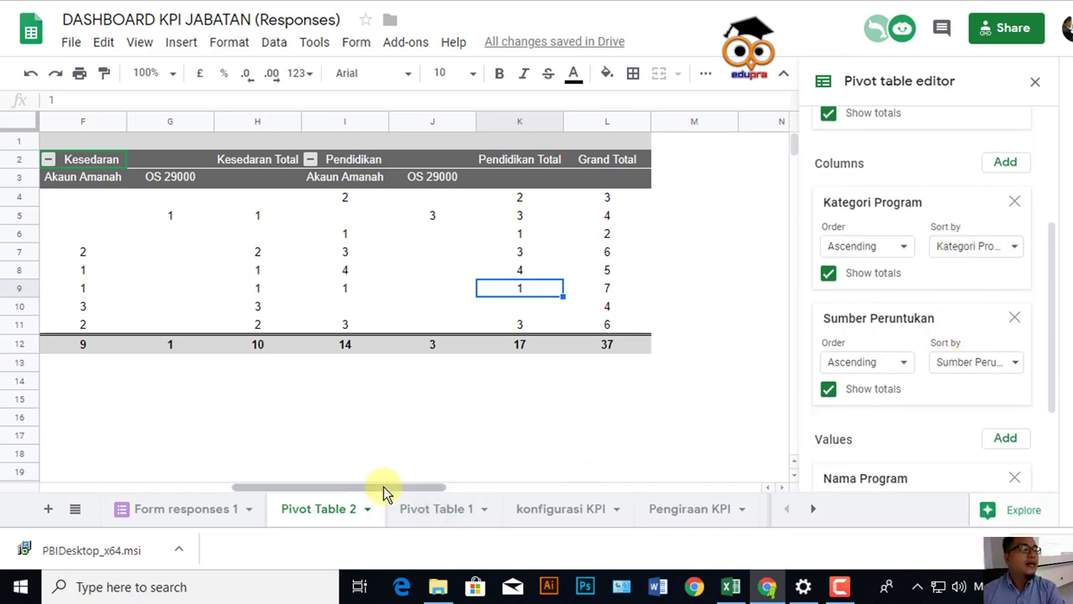
{"action": "left_click_drag", "start_coordinate": [383, 487], "coordinate": [230, 476]}
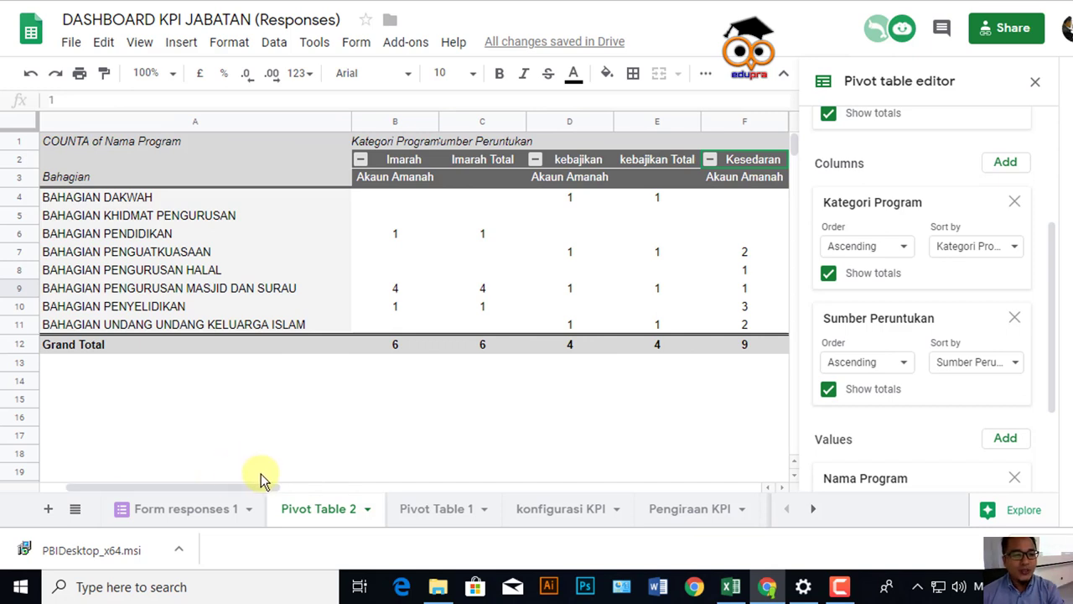
{"action": "left_click", "coordinate": [170, 271]}
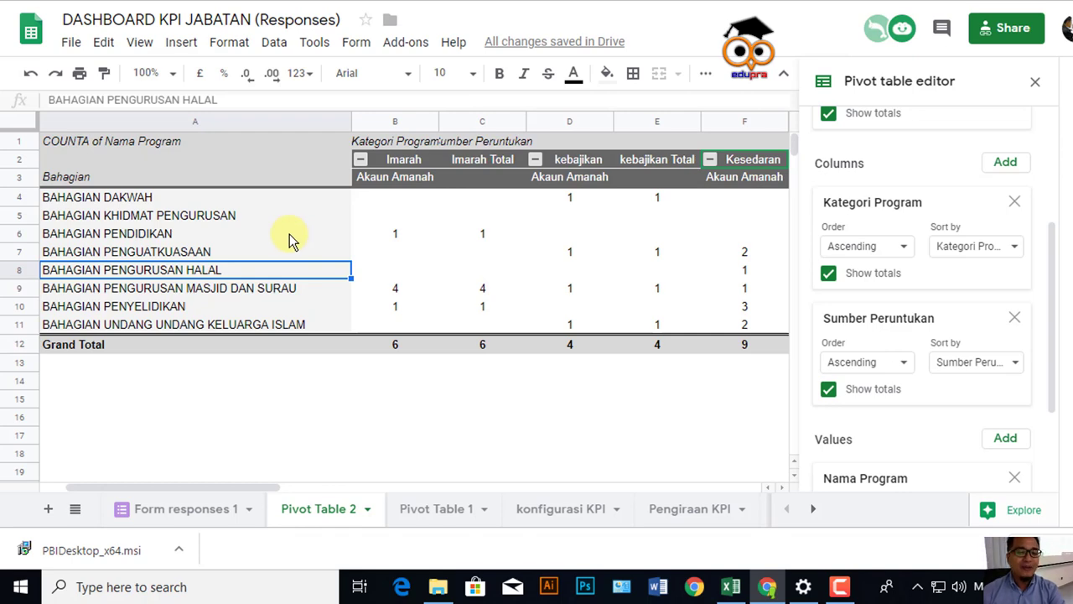
{"action": "left_click", "coordinate": [211, 508]}
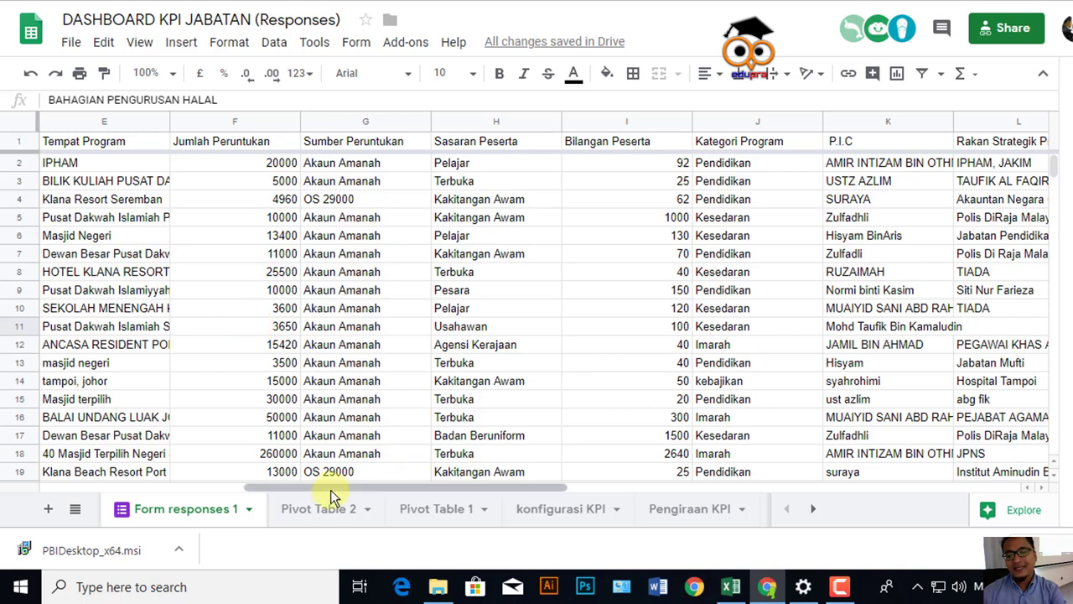
{"action": "left_click", "coordinate": [361, 508]}
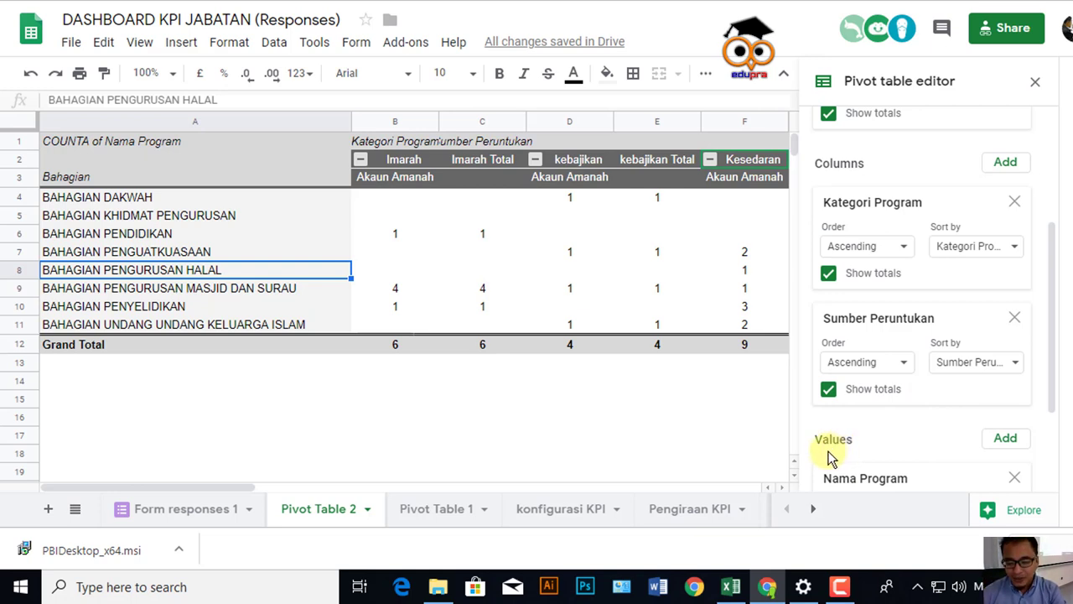
{"action": "left_click", "coordinate": [766, 588]}
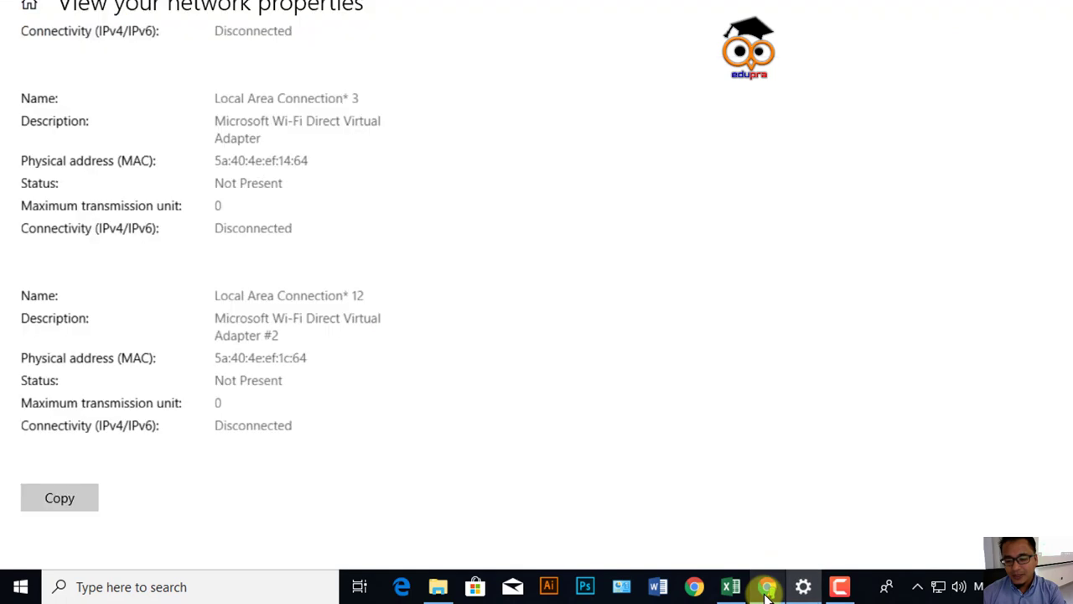
{"action": "left_click", "coordinate": [839, 587]}
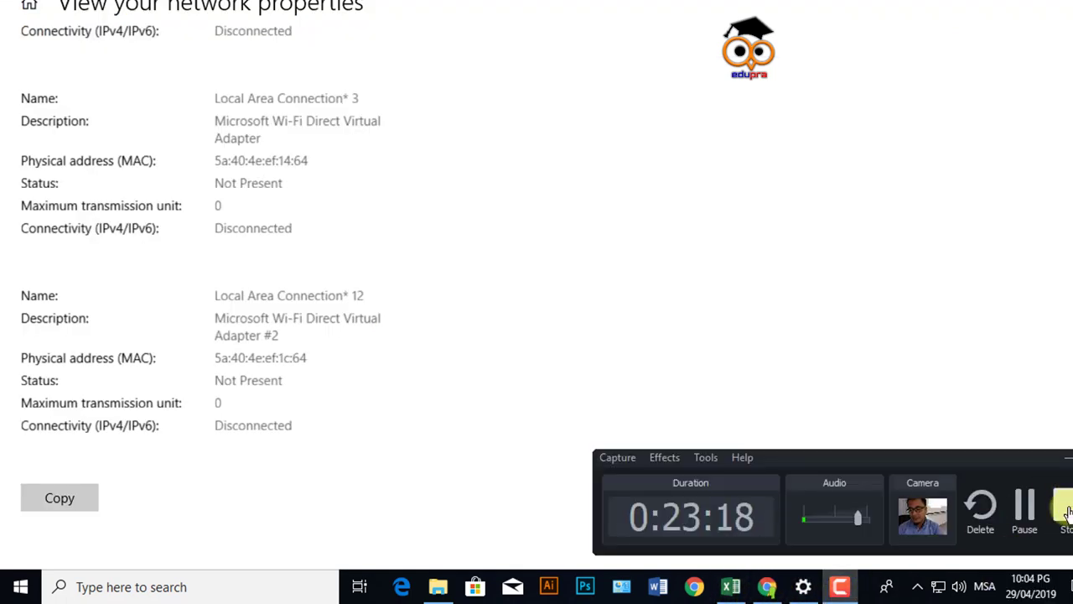